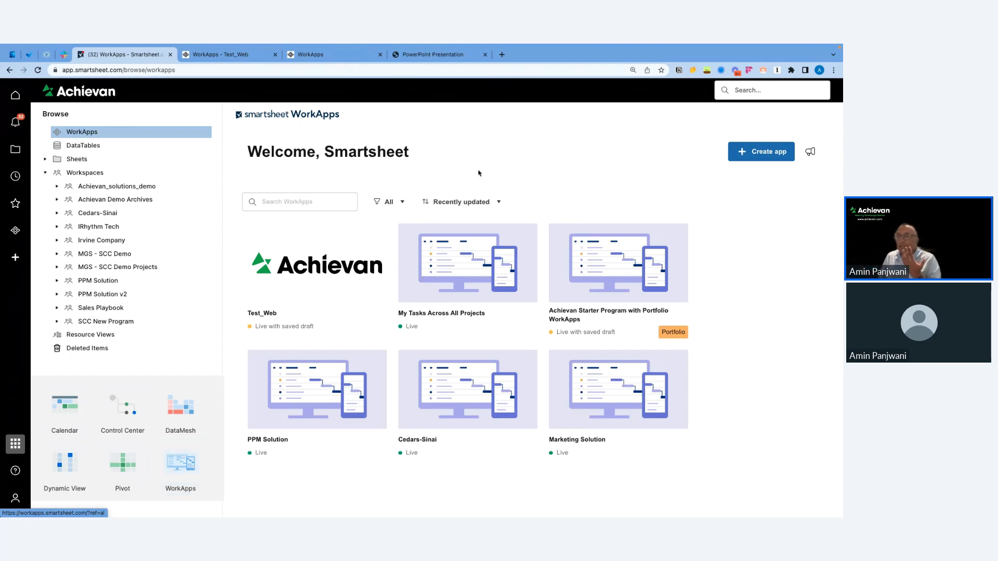
- Check the available sorting options for the WorkApps list
click(90, 134)
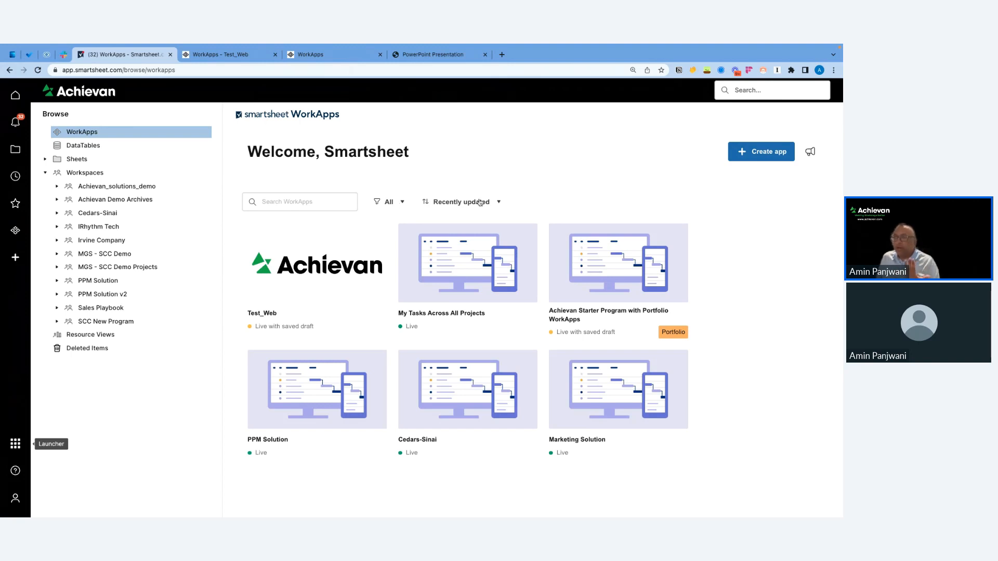
click(498, 203)
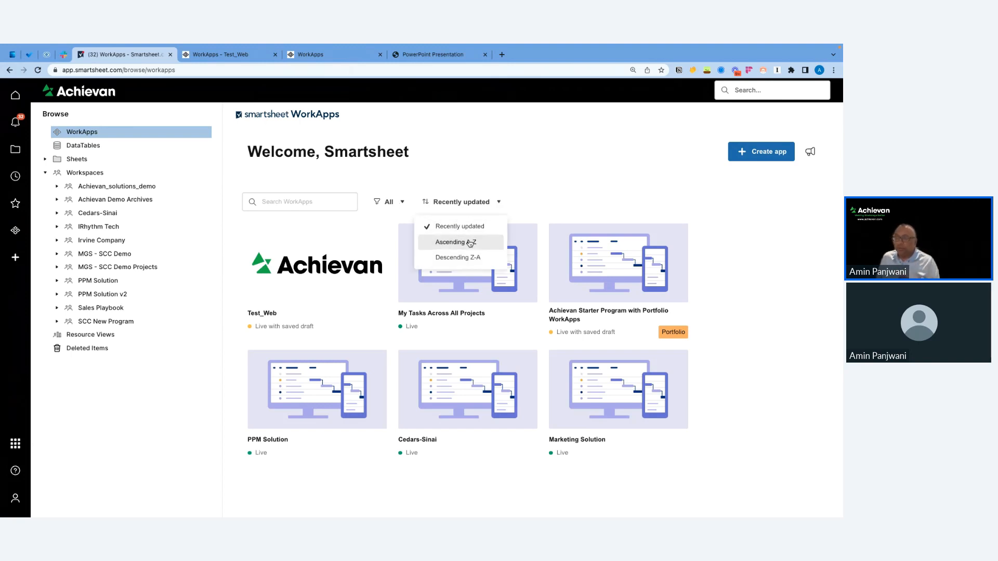
click(477, 166)
click(302, 204)
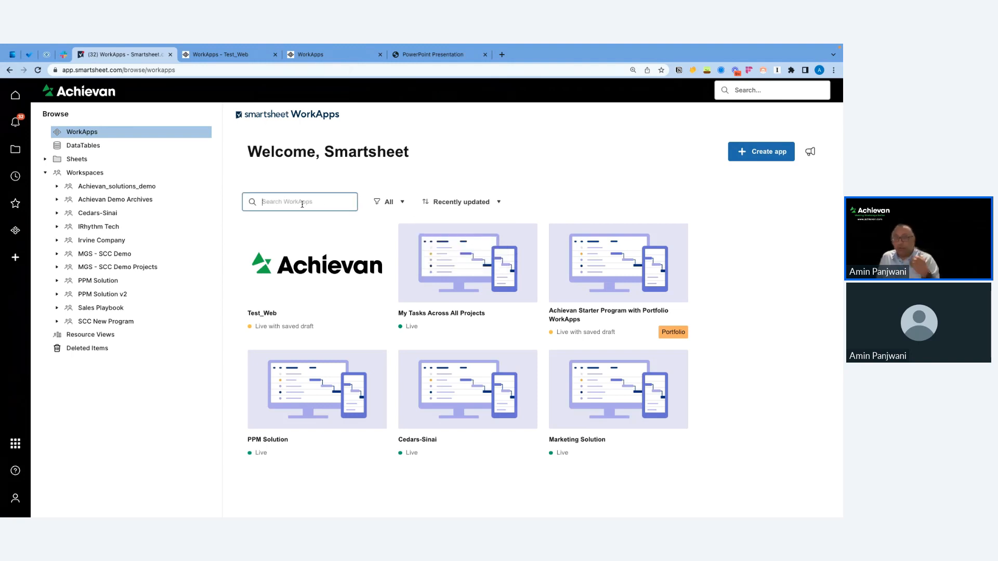
- Filter the WorkApps list to apps shared with you, and switch the filter to apps owned by you
click(400, 205)
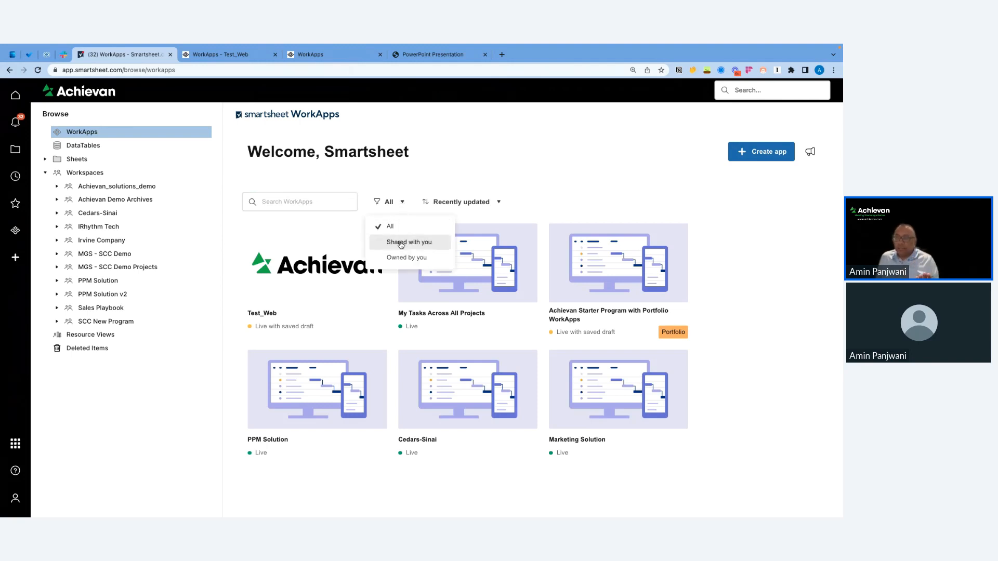
click(402, 244)
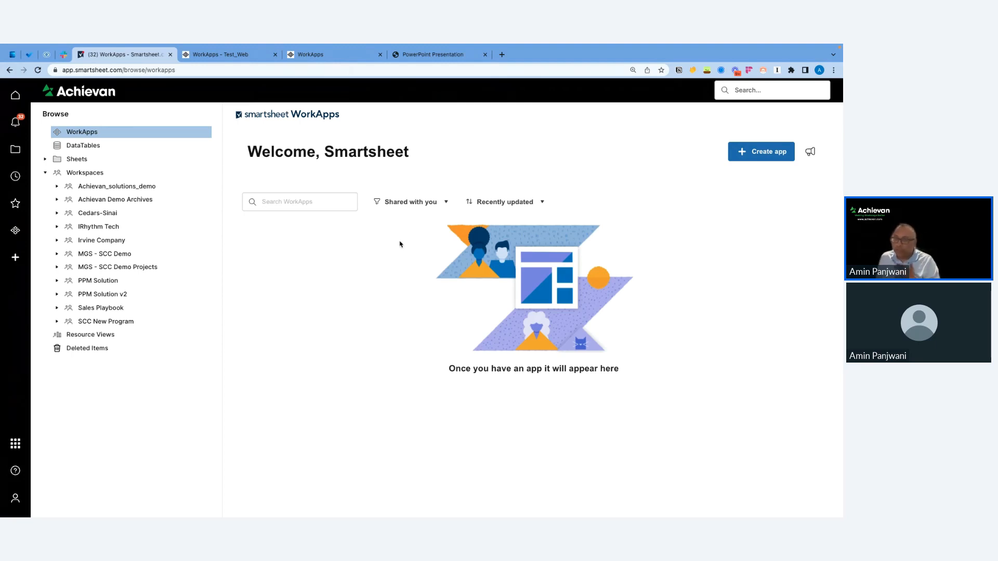
click(431, 205)
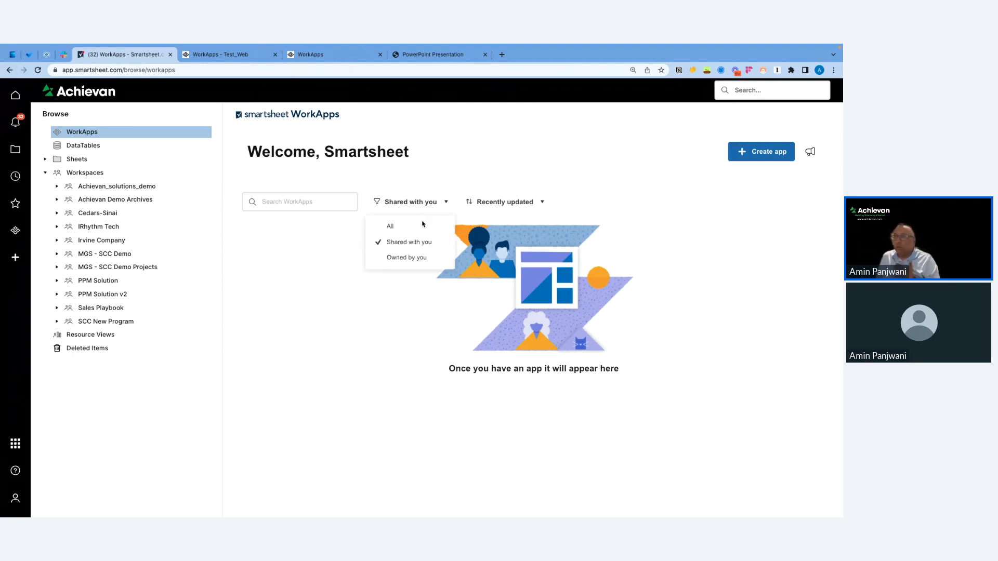
click(408, 258)
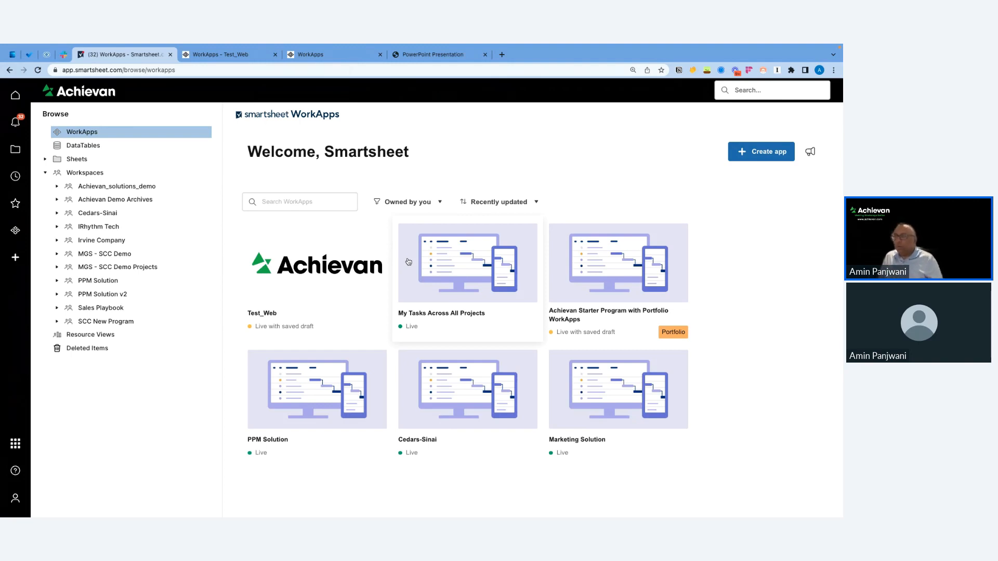
- Create an app from the Meeting Management template after reading its description and the note about the folder for required items
click(763, 153)
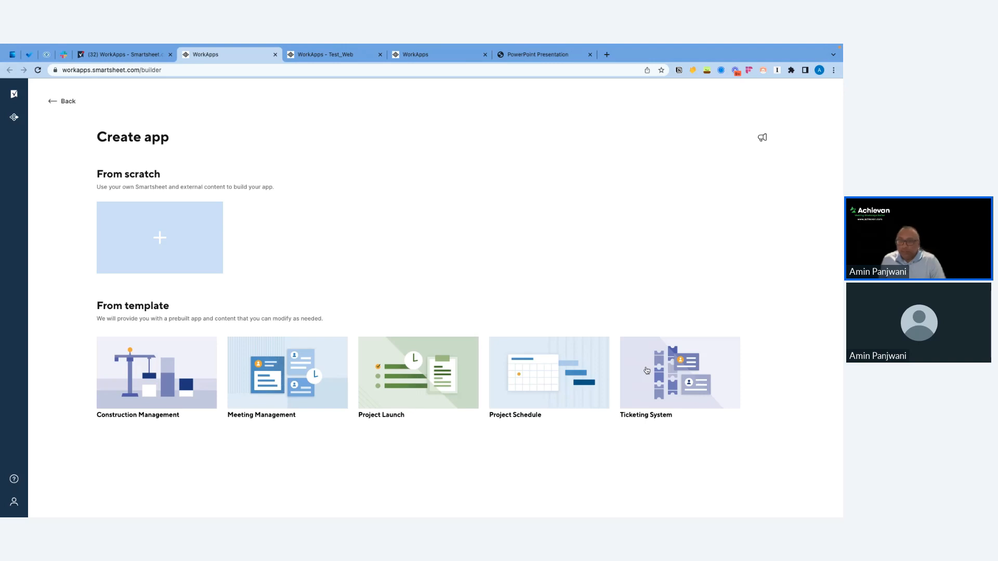
click(280, 378)
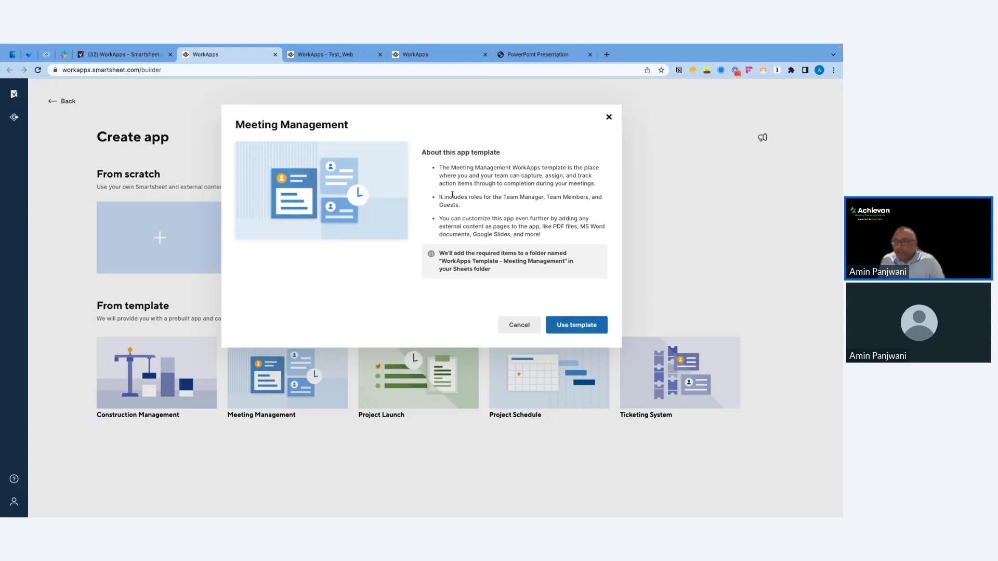
drag(450, 153, 490, 153)
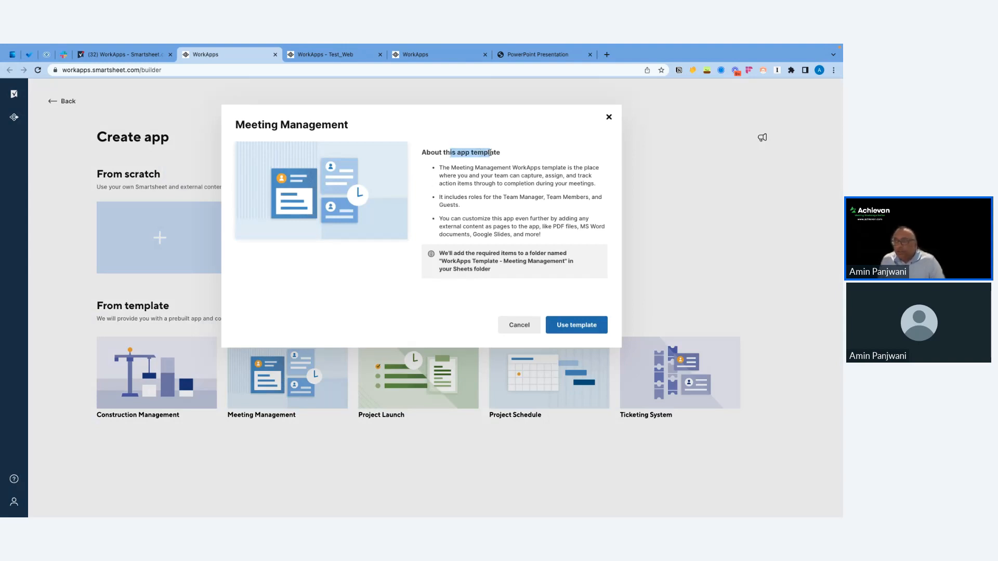
click(468, 206)
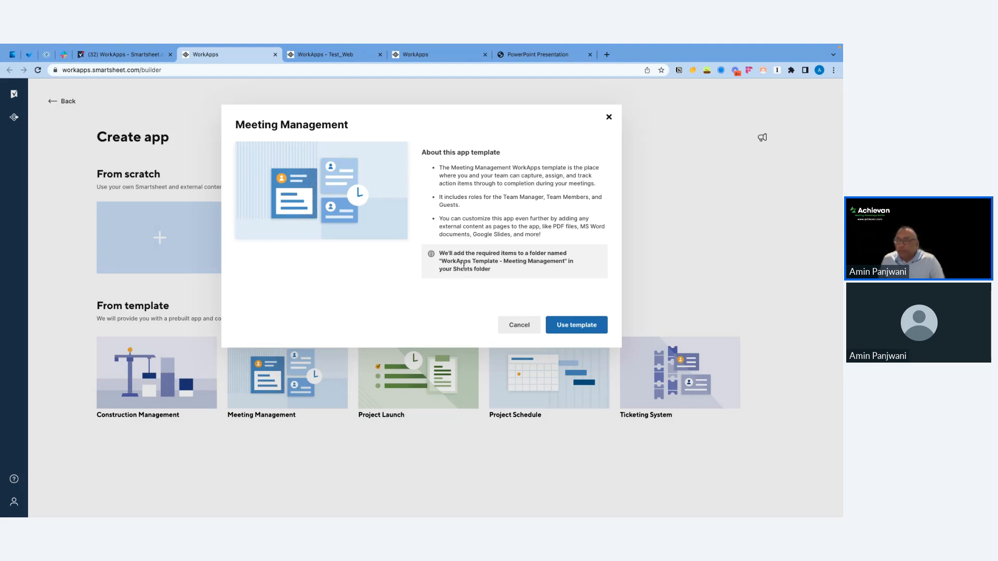
drag(439, 254, 562, 275)
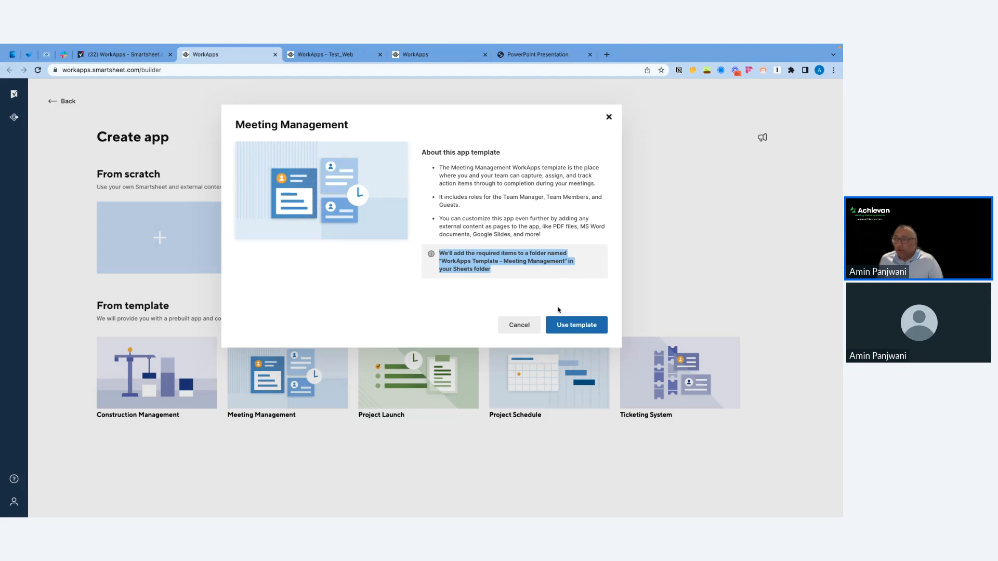
click(569, 325)
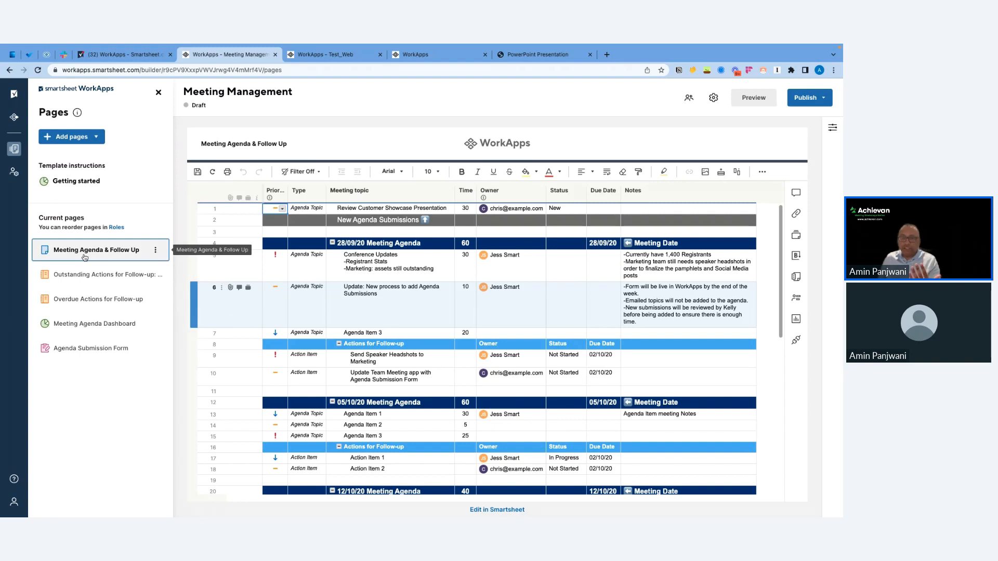
- Review the Meeting Management app's outstanding actions report, agenda dashboard and agenda submission form, as well as its roles
click(74, 276)
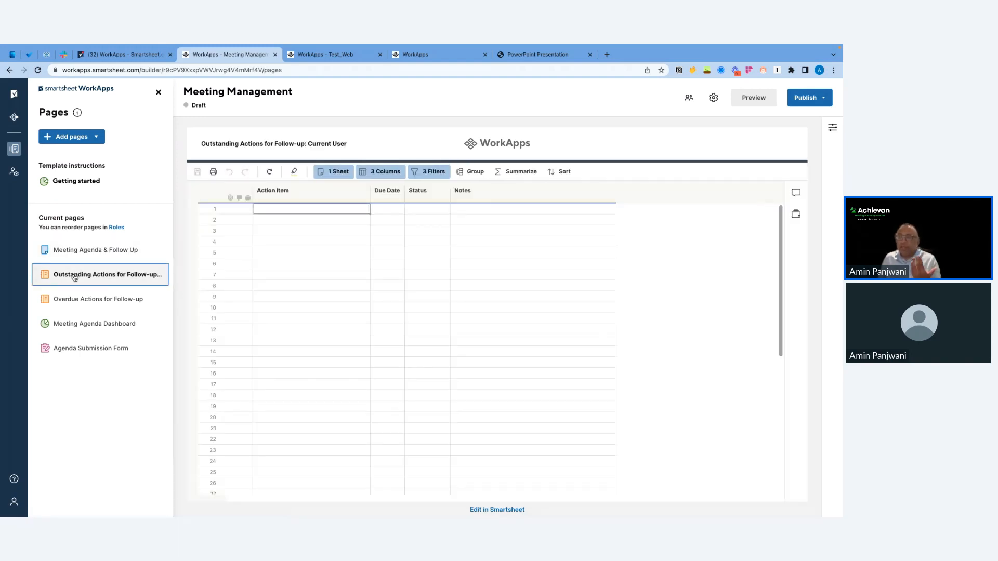
click(58, 327)
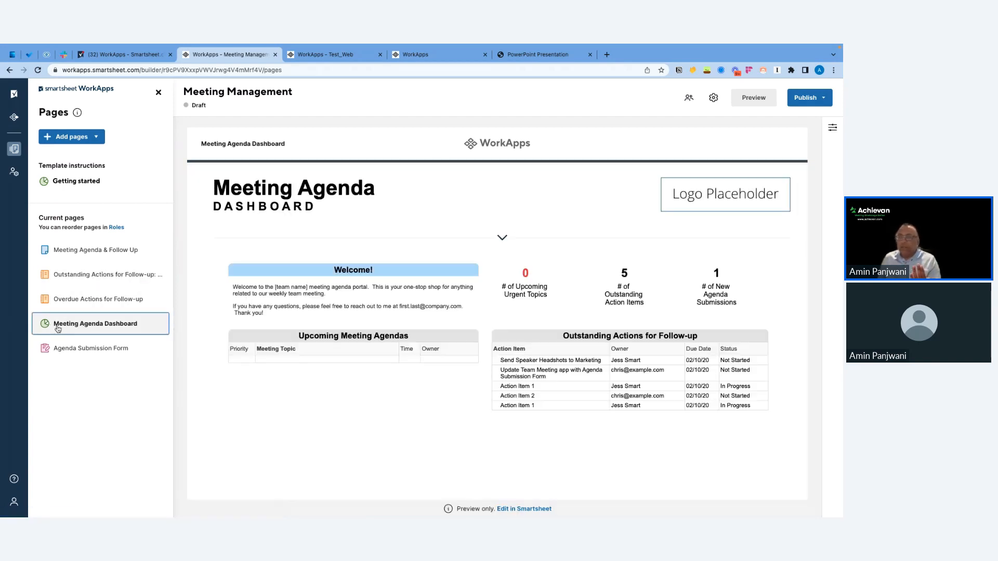
click(67, 353)
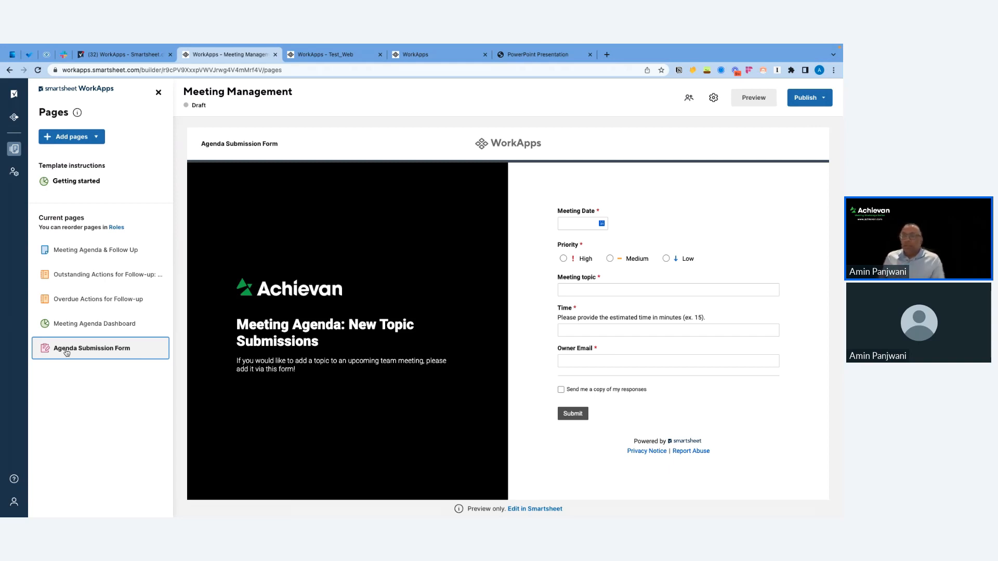
click(15, 174)
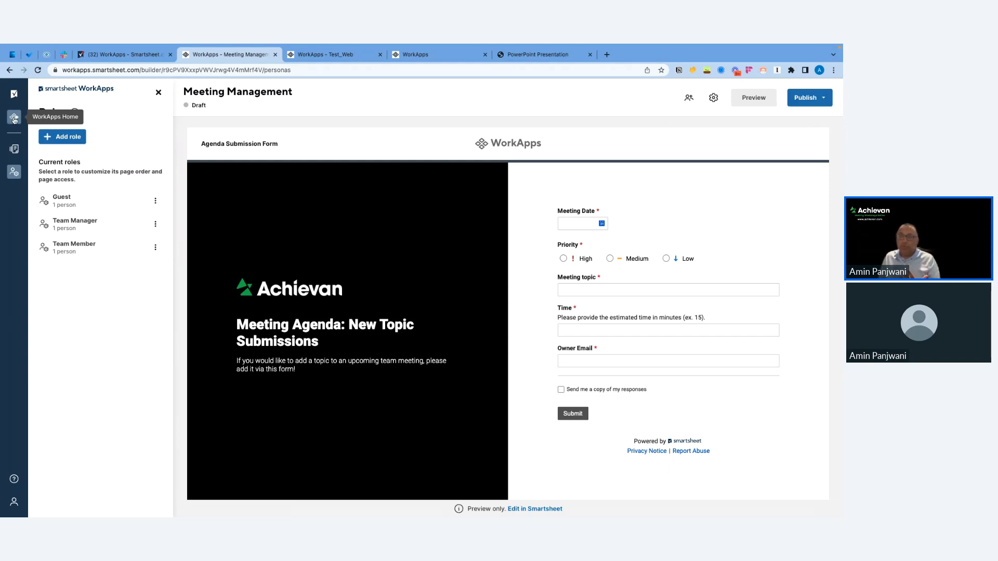
- Return to the WorkApps home and check the actions available for the Meeting Management app
click(14, 118)
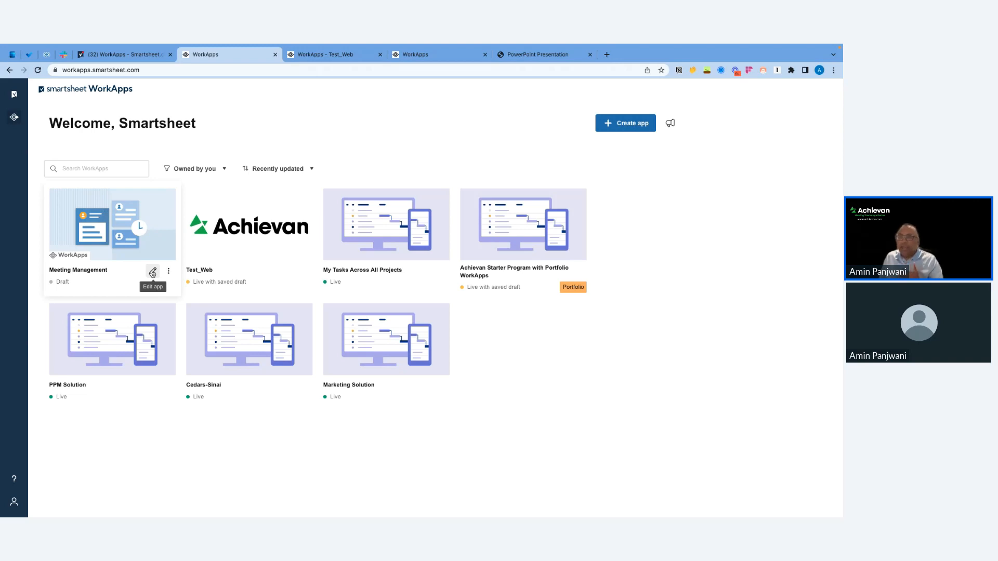
click(168, 271)
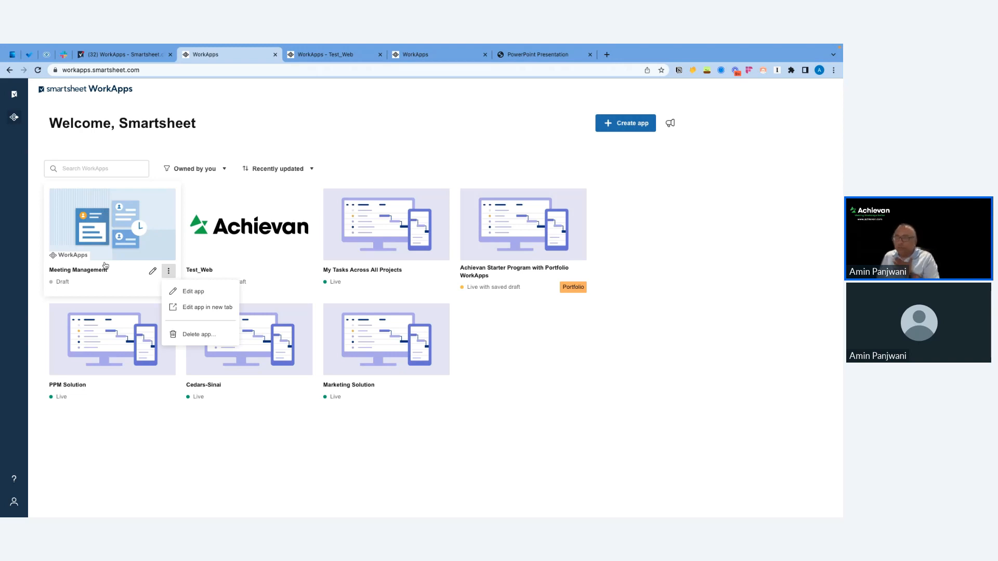
click(374, 123)
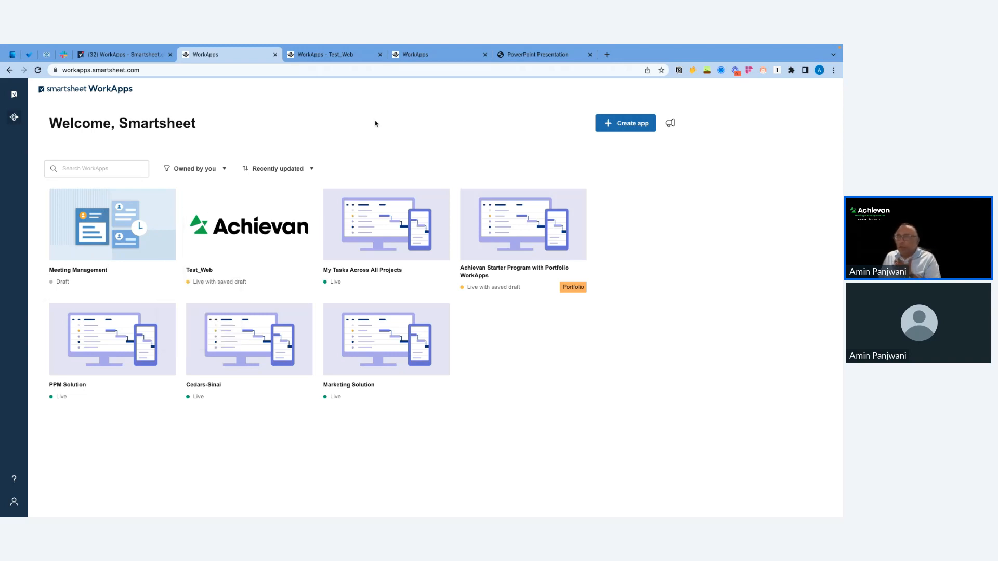
- Create a new app from scratch and name it "Project Management at Achievan"
click(627, 124)
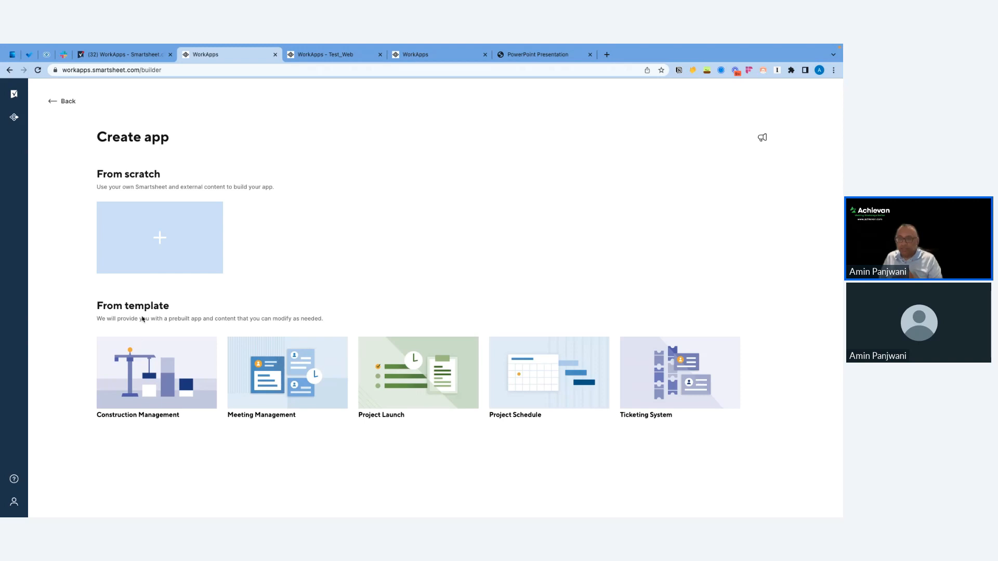
click(156, 238)
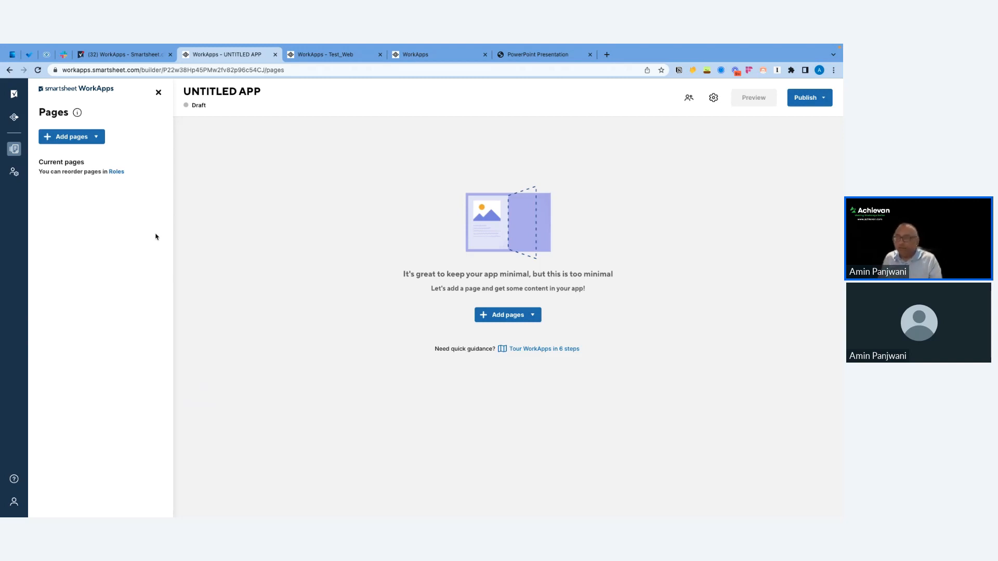
click(212, 94)
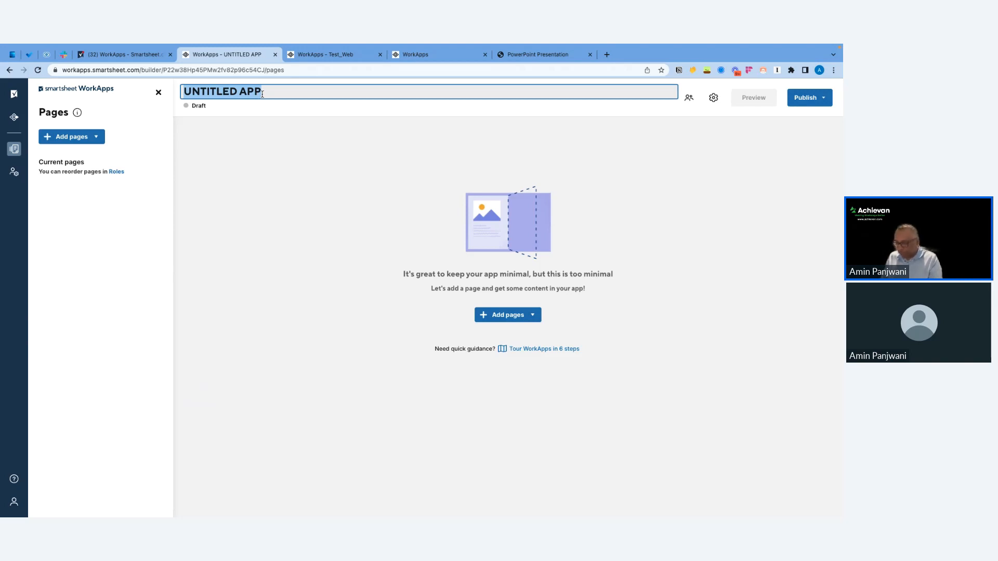
text(Project Management at AChieva)
key(BackSpace)
key(BackSpace)
key(BackSpace)
key(BackSpace)
key(BackSpace)
key(BackSpace)
text(c)
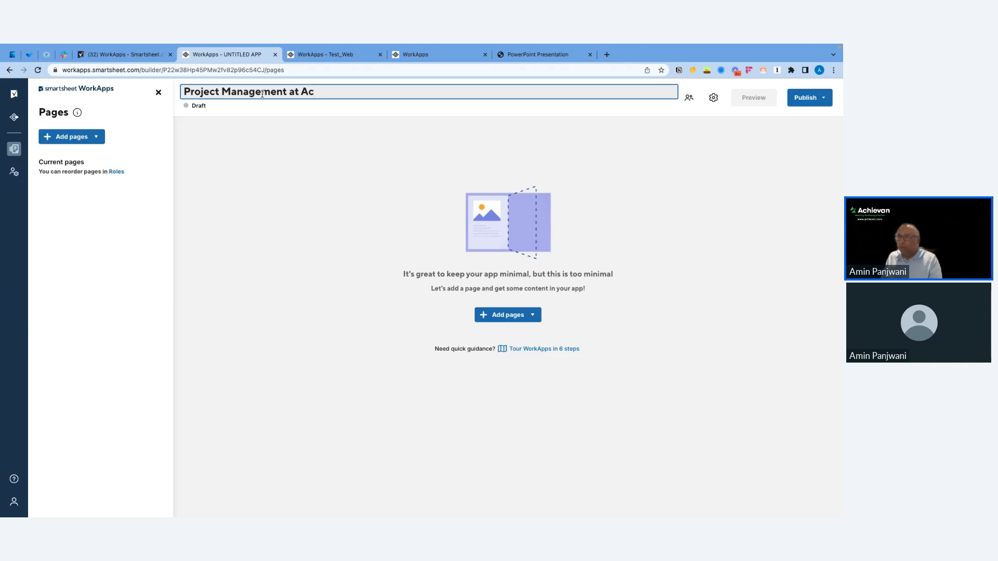
text(hievan)
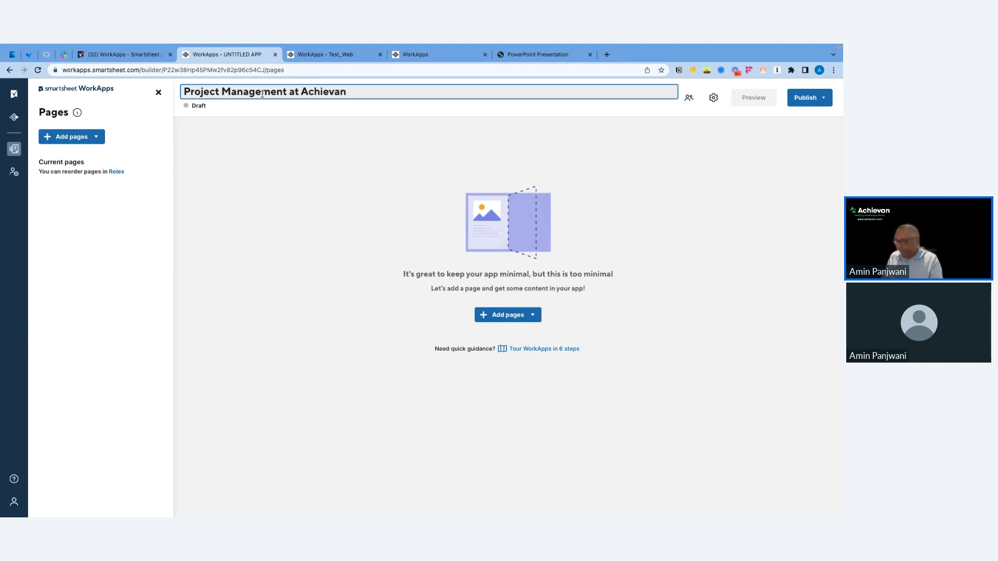
key(Return)
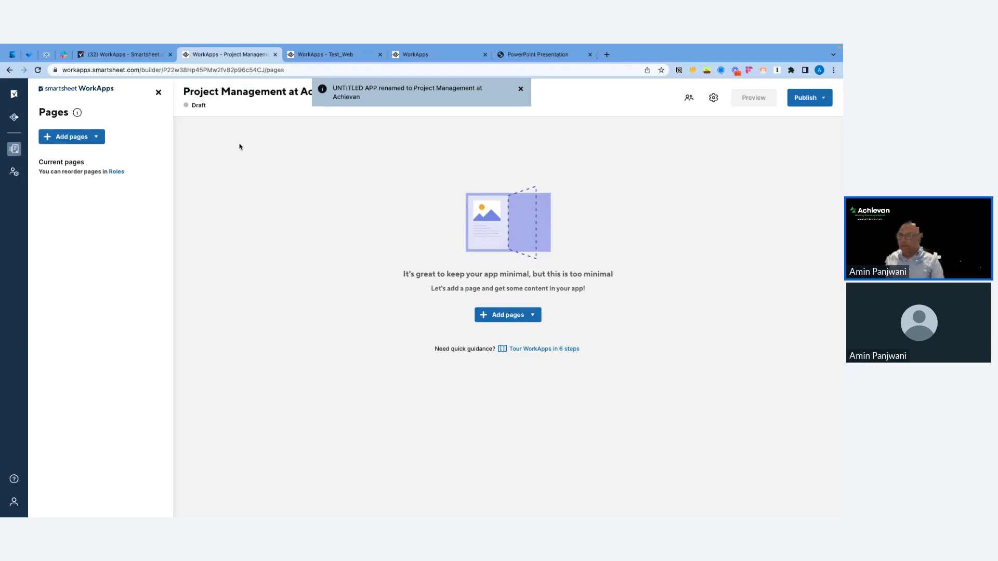
click(520, 89)
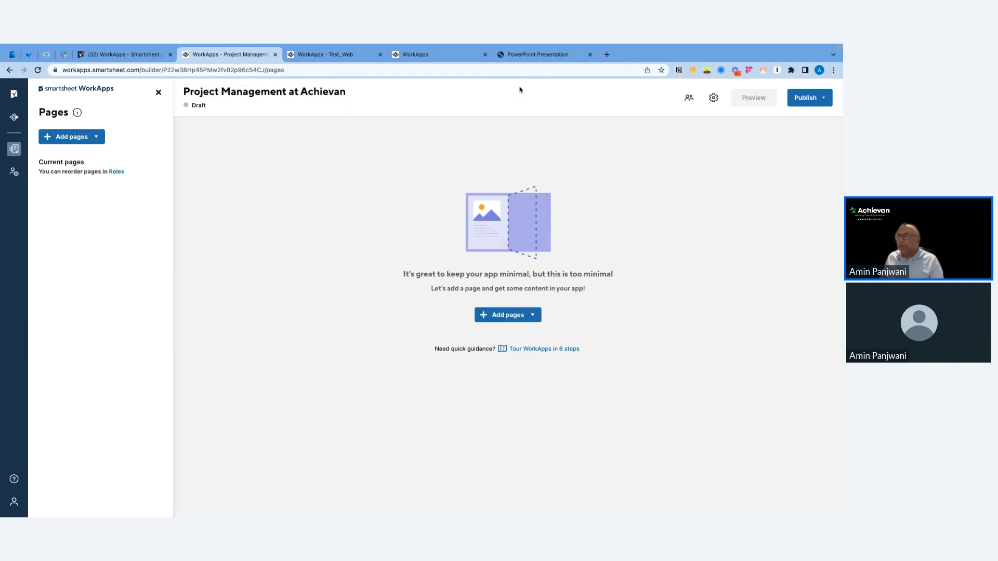
- Upload Achievan.png as the logo in the app theme, zoomed out so the whole logo fits the crop area, and save it
click(713, 99)
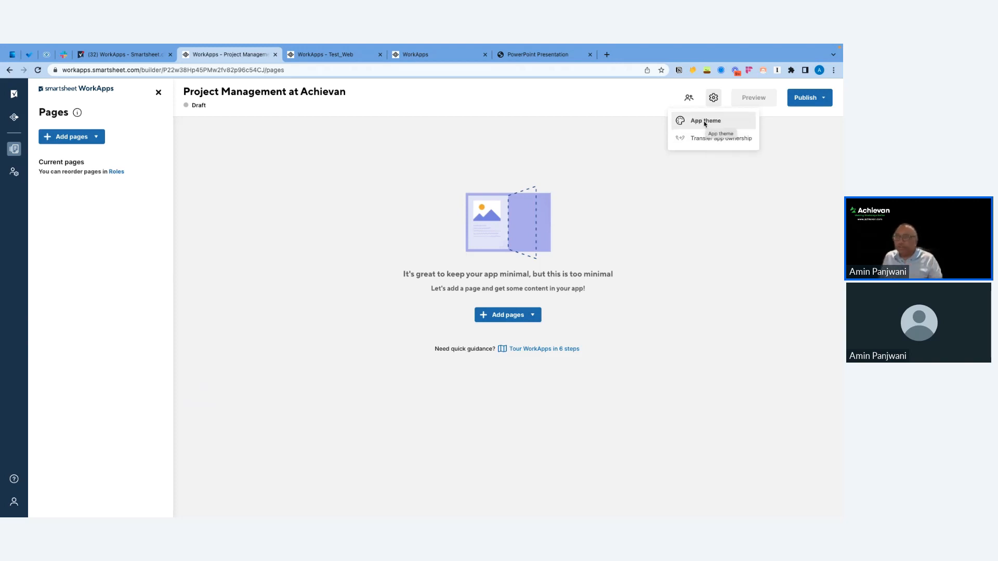
click(701, 123)
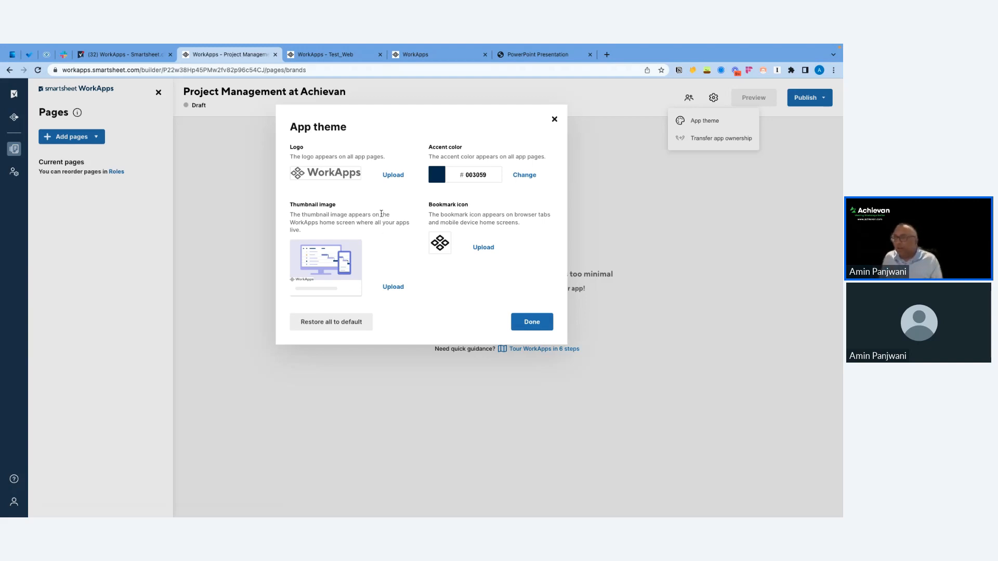
click(393, 180)
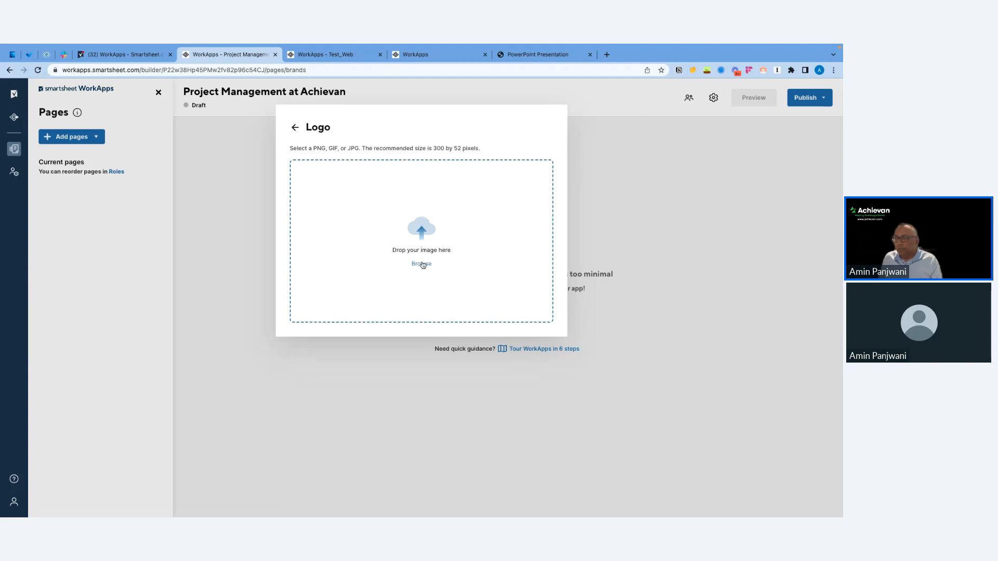
click(422, 264)
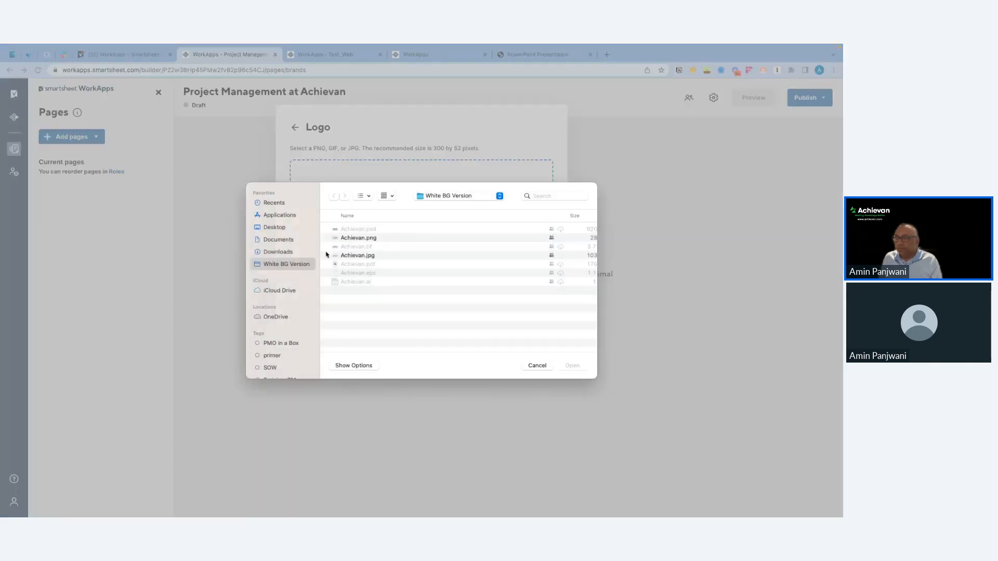
click(364, 240)
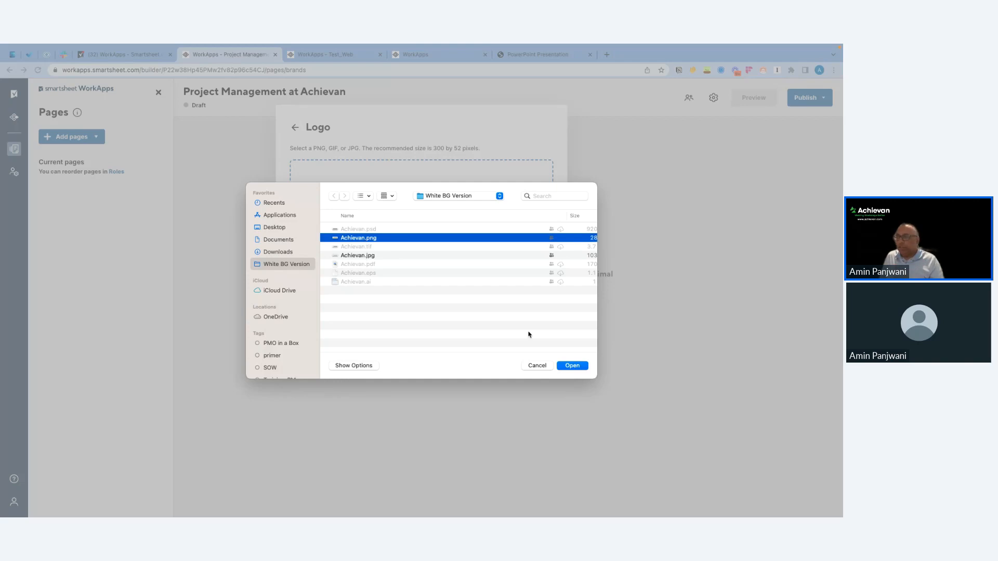
click(577, 367)
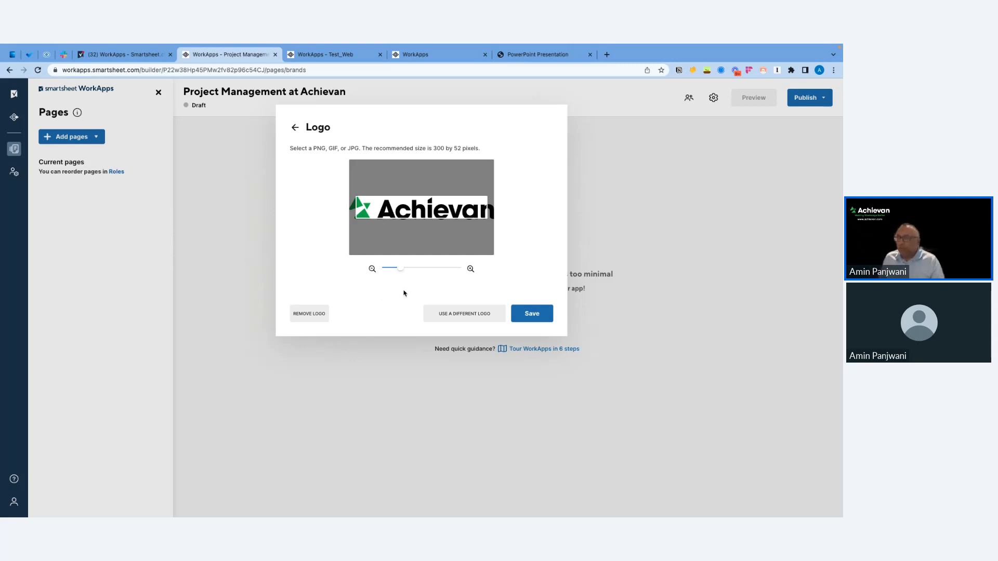
drag(401, 270, 398, 270)
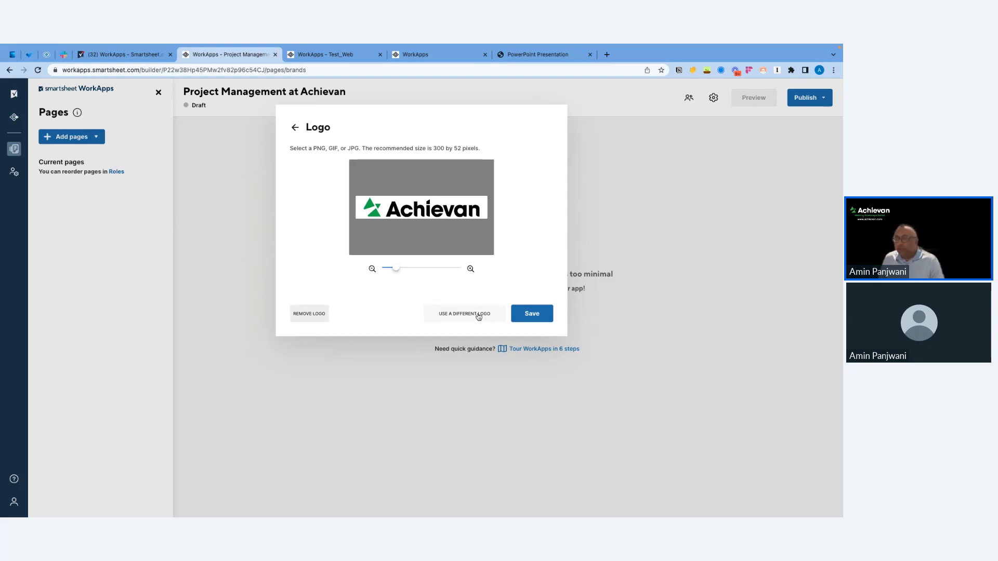
click(539, 313)
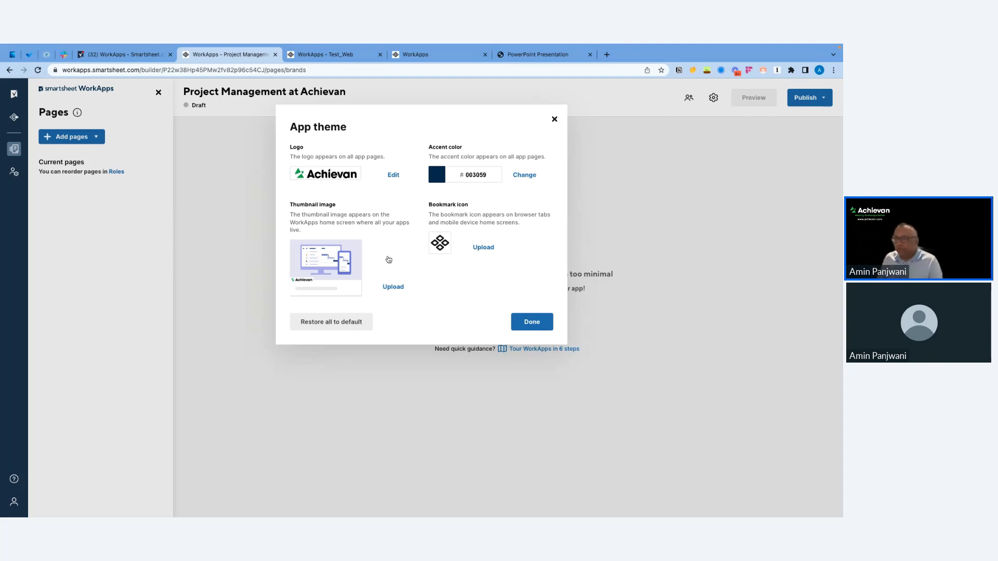
- Upload Achievan.png as the app's thumbnail image, zoomed out so the whole logo fits the crop area, and save it
click(393, 286)
click(422, 264)
click(372, 238)
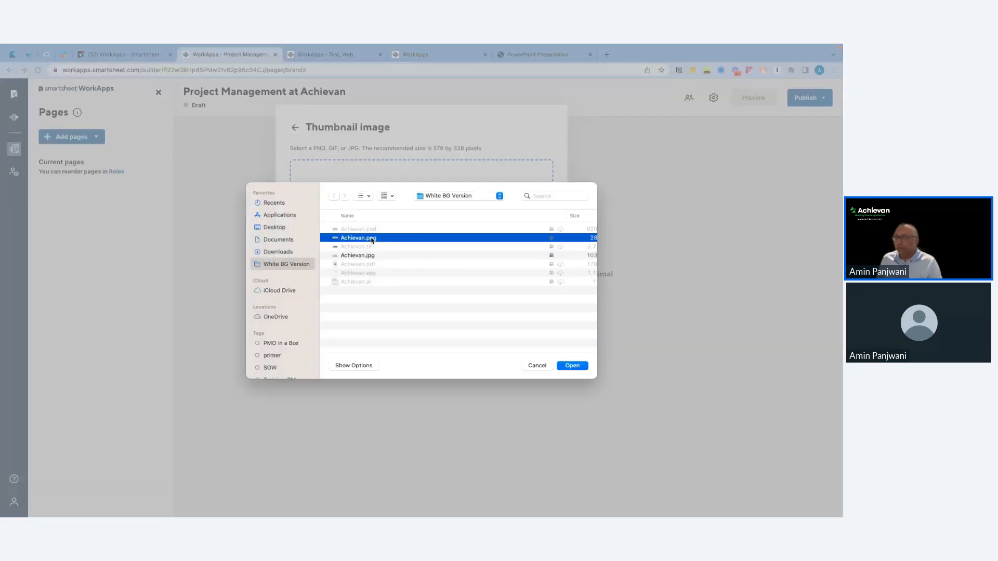
click(575, 367)
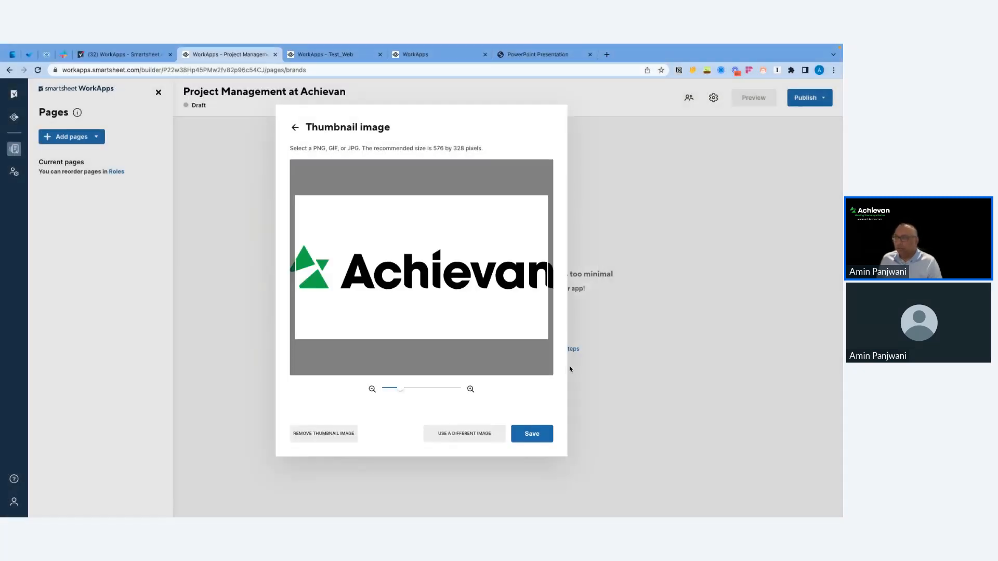
drag(400, 388, 399, 388)
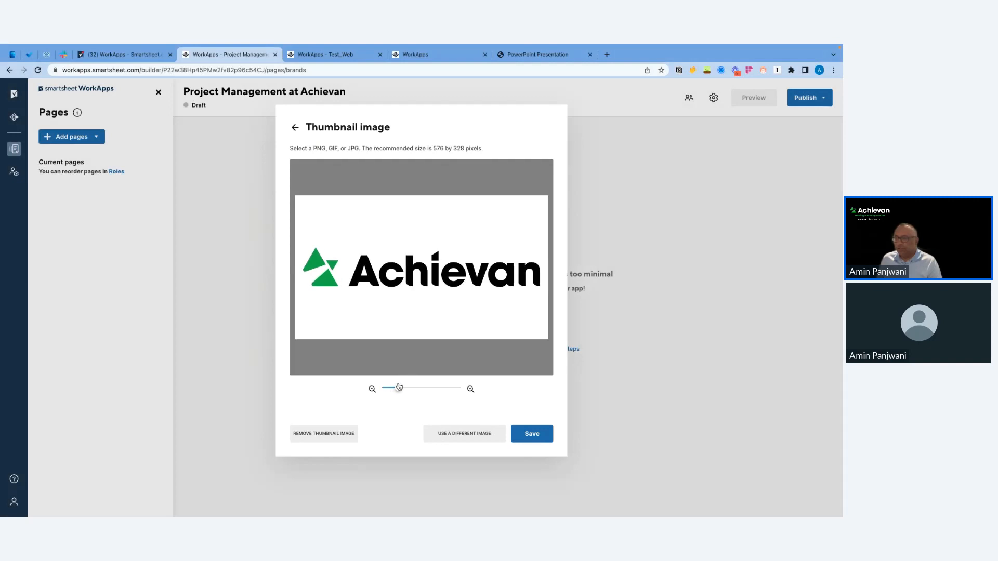
click(543, 438)
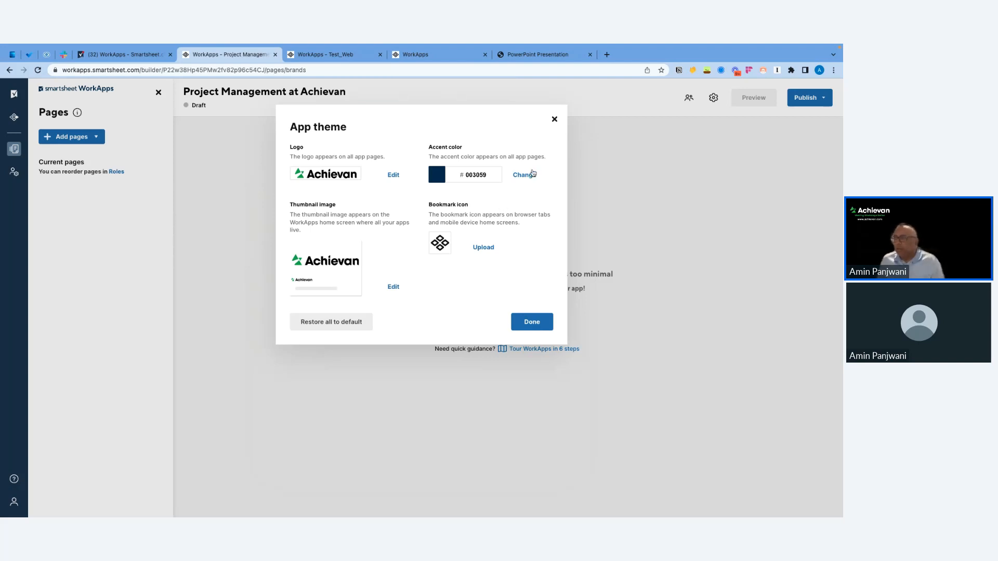
- Change the app theme's accent color to green #139710 and apply it
click(524, 175)
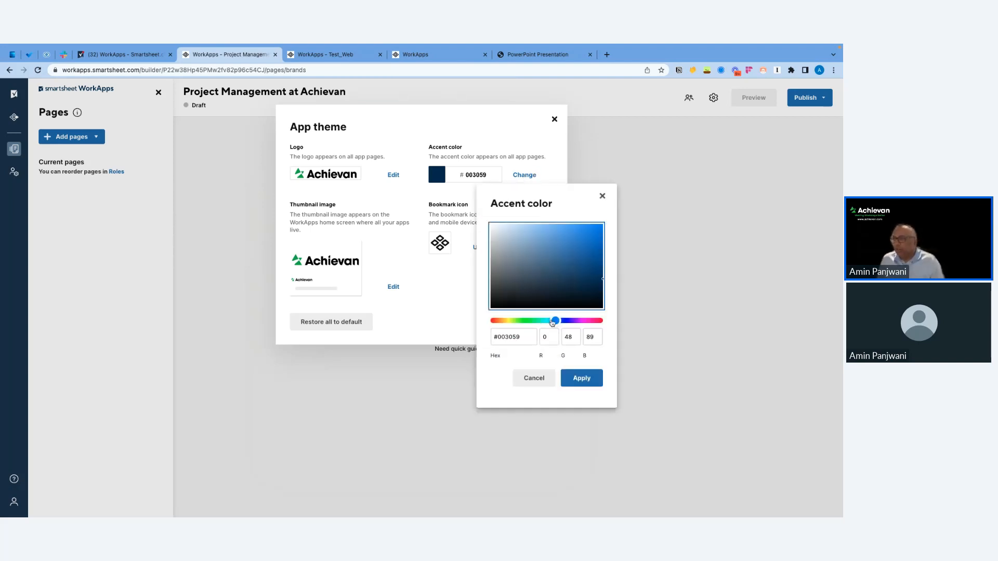
drag(555, 321, 528, 321)
click(598, 265)
click(581, 380)
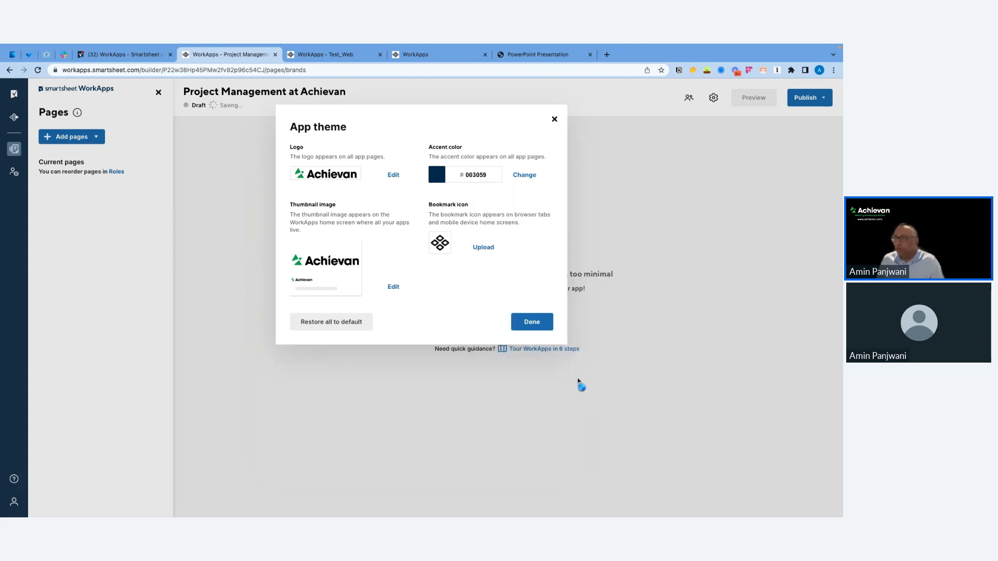
click(526, 176)
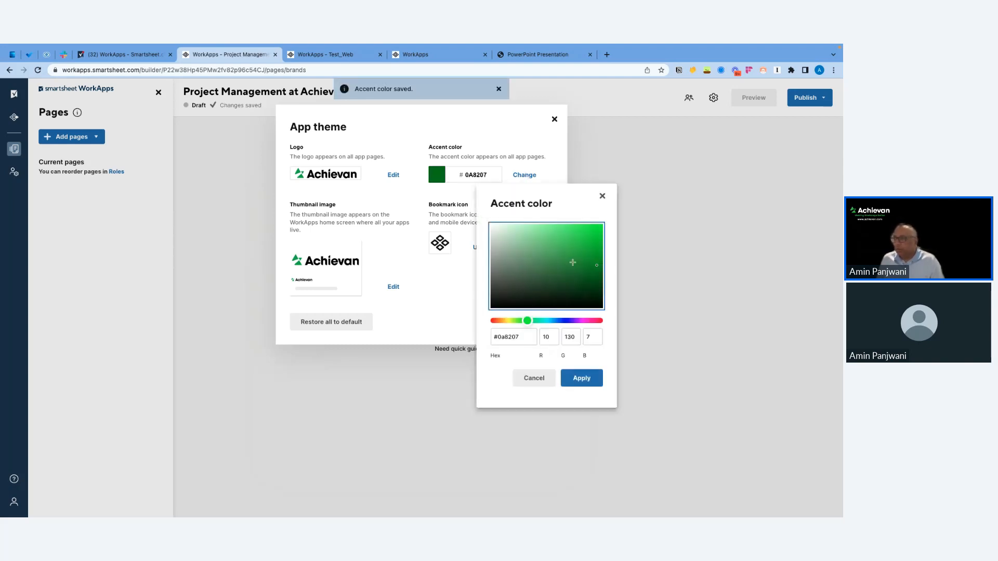
drag(594, 266, 591, 258)
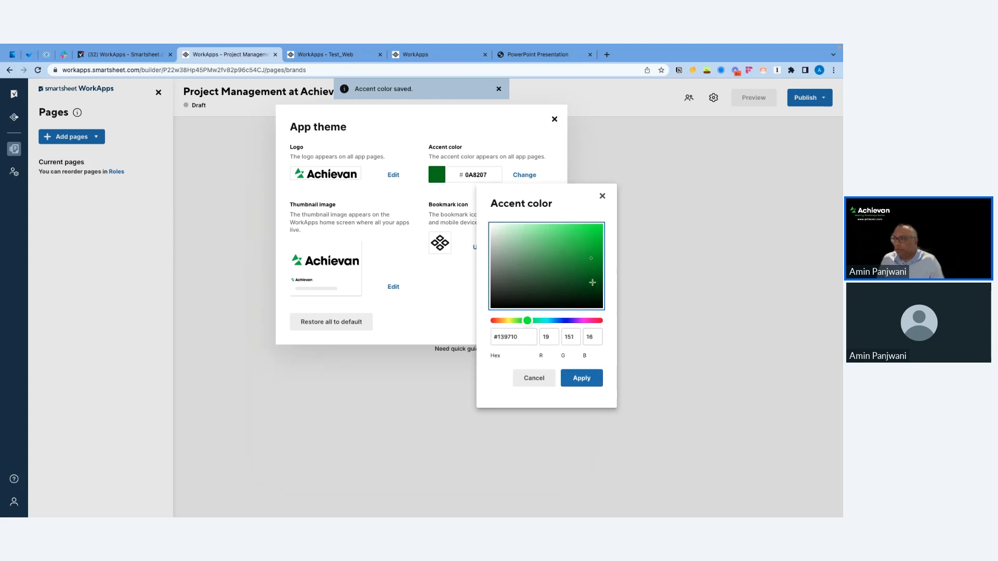
click(574, 384)
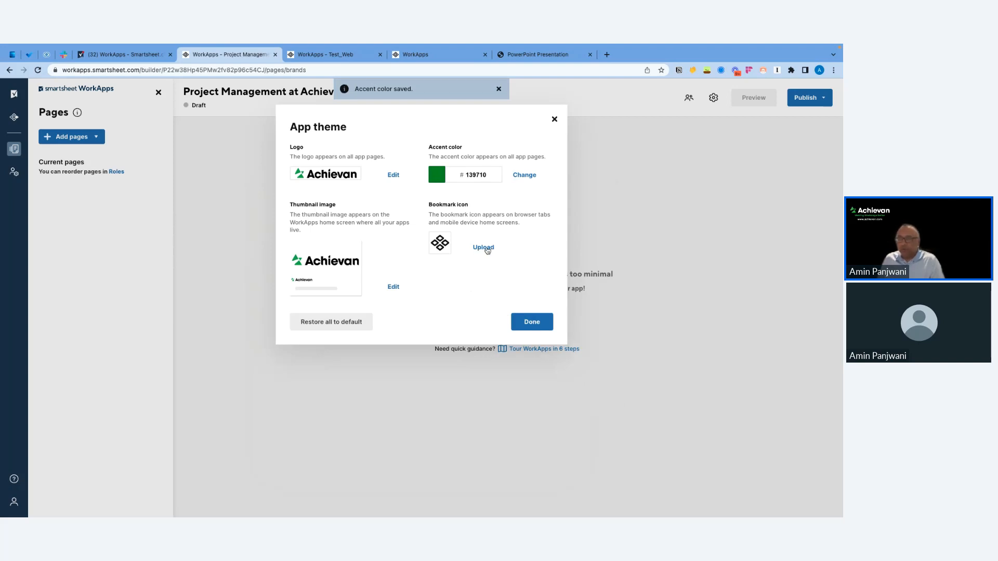
- Upload Achievan.png as the bookmark icon, enlarged and cropped to the green triangle symbol, then save it and finish the app theme
click(485, 248)
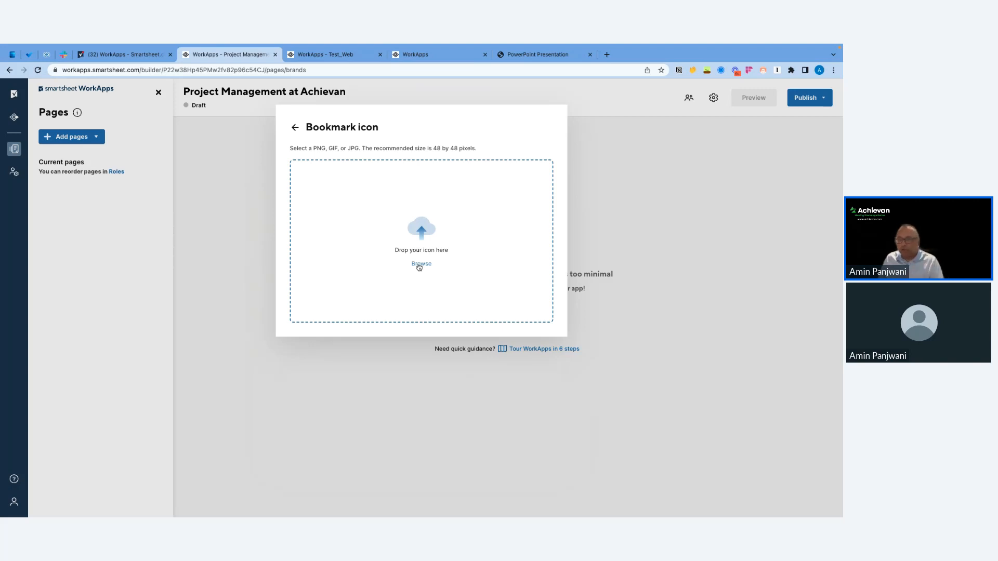
click(421, 264)
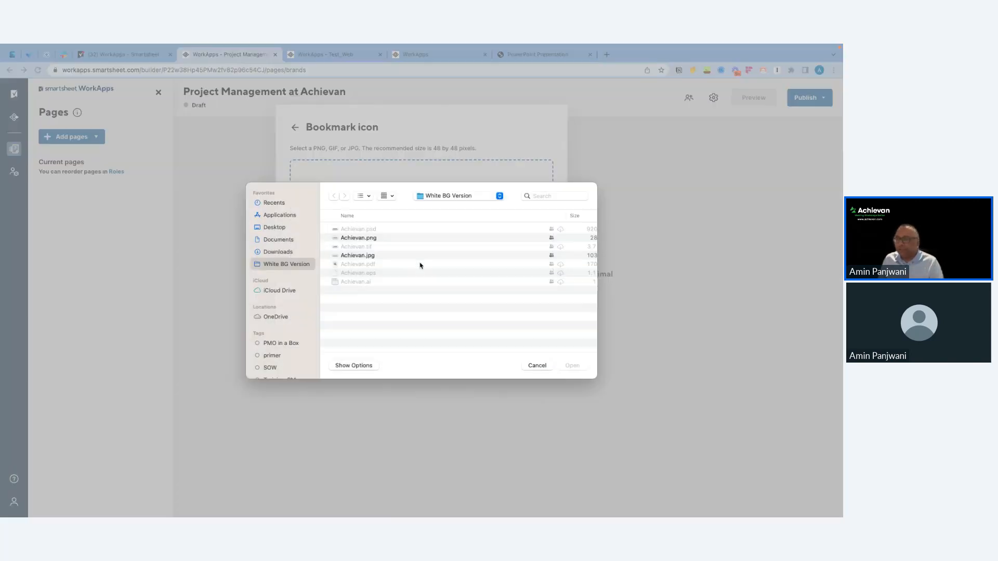
click(361, 239)
click(572, 365)
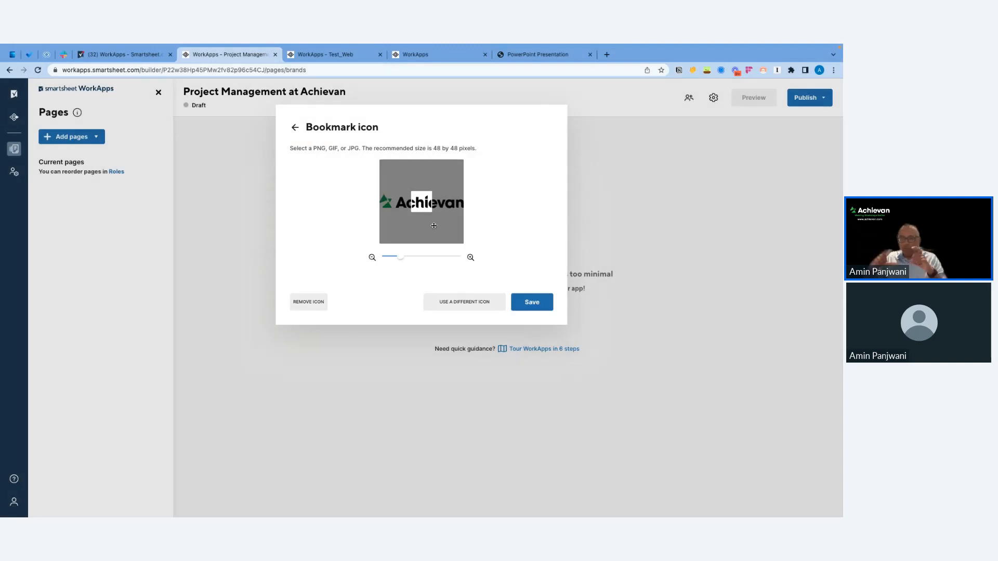
mouse_move(434, 226)
mouse_down()
mouse_move(458, 225)
mouse_move(446, 225)
mouse_move(459, 240)
mouse_move(448, 221)
mouse_move(448, 235)
mouse_up()
drag(469, 235, 469, 229)
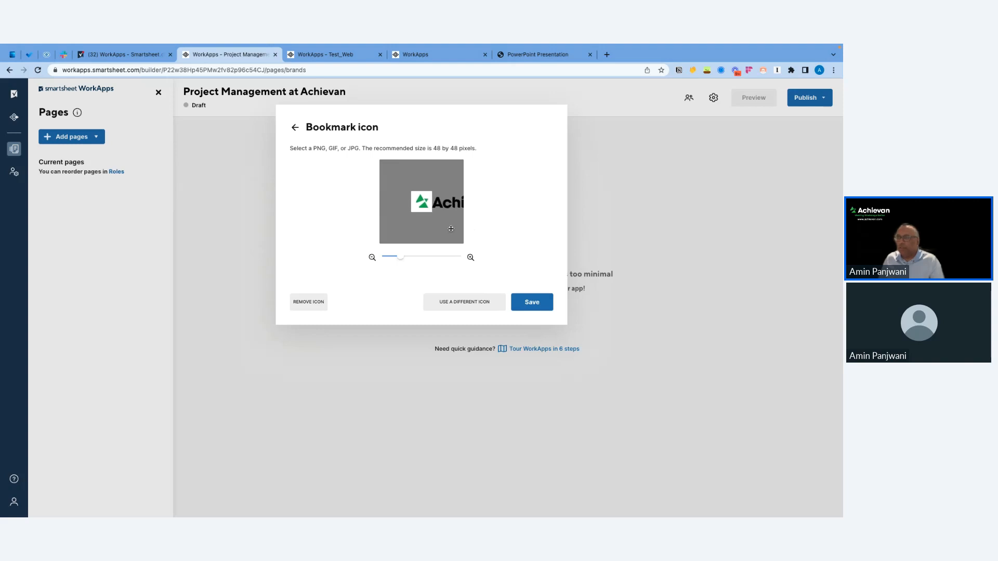
drag(401, 257, 409, 257)
drag(425, 223, 436, 224)
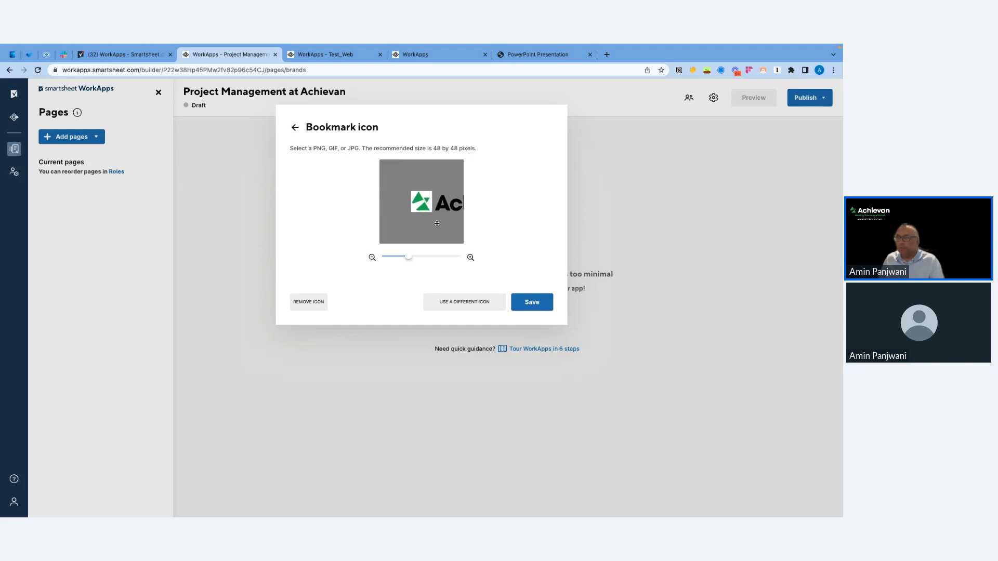
click(530, 302)
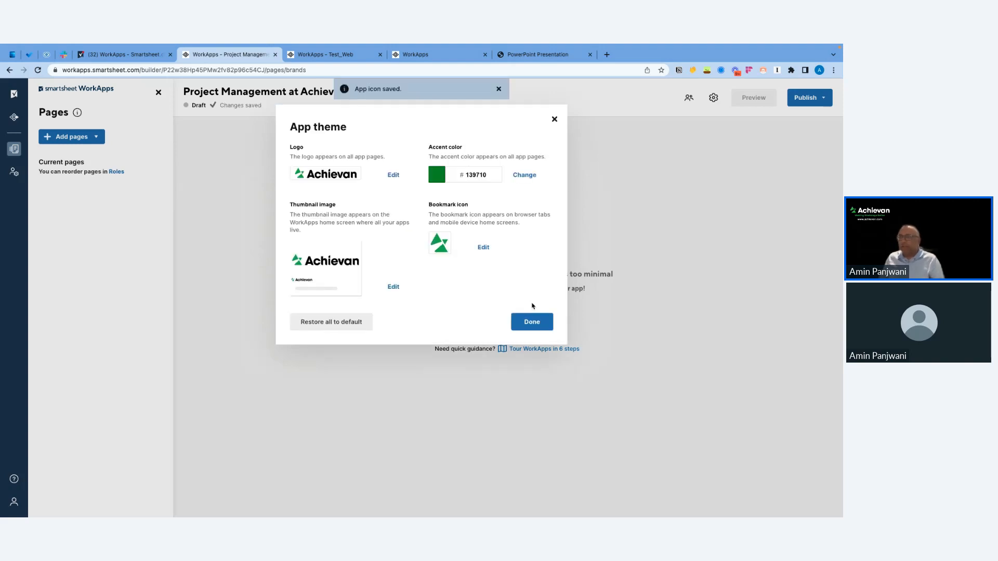
click(533, 326)
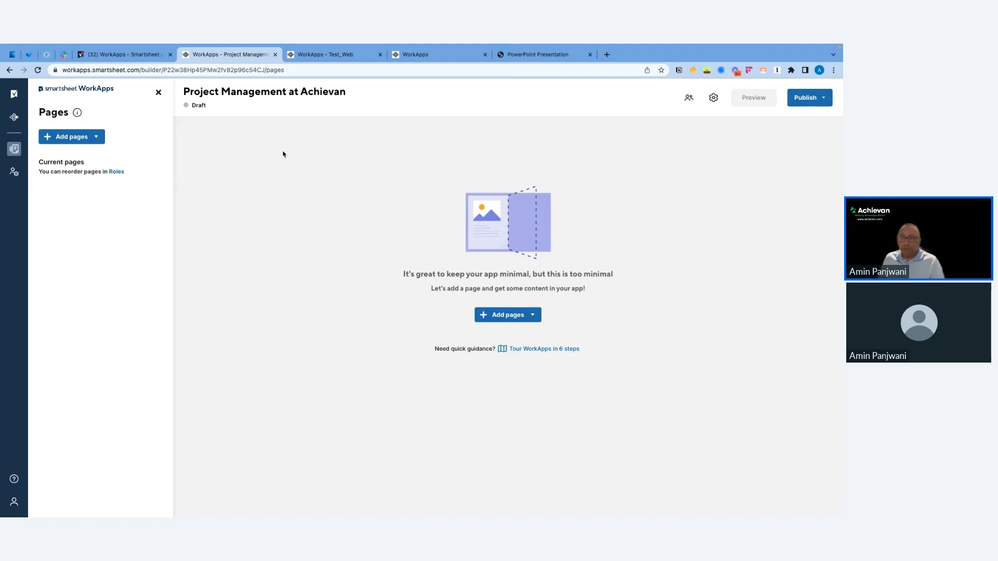
- Rename the app's untitled role to "Leadership Team"
click(13, 174)
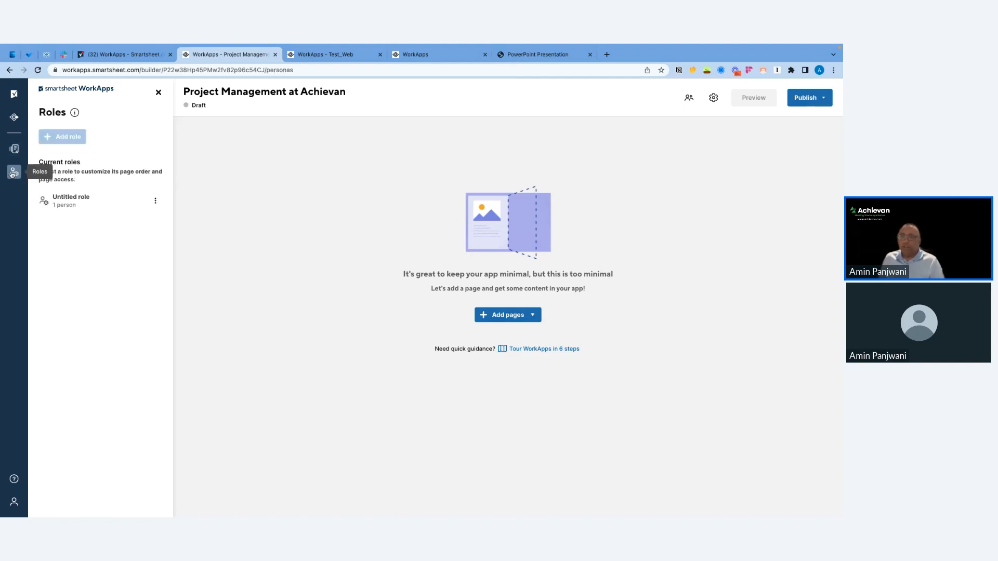
click(70, 204)
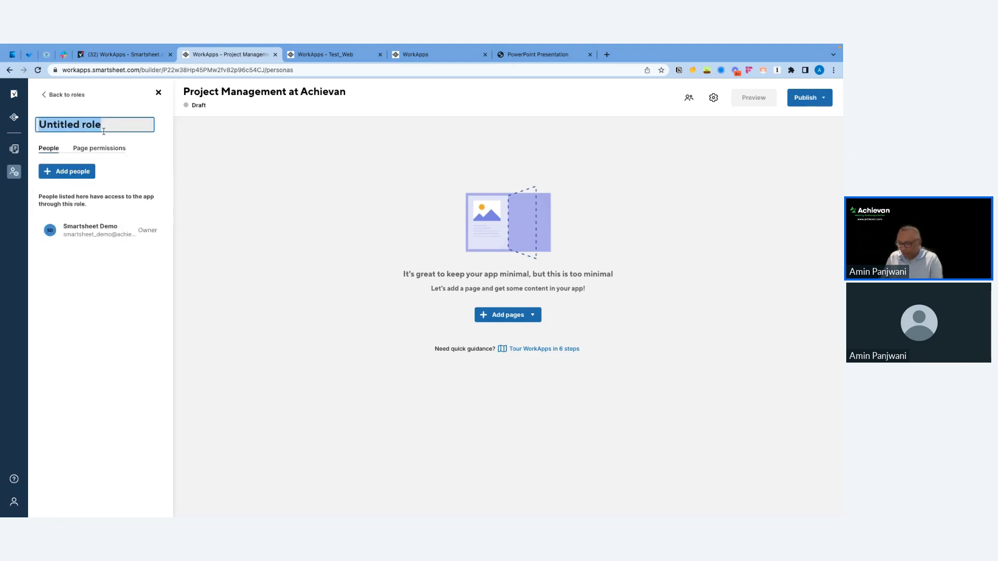
text(Lea)
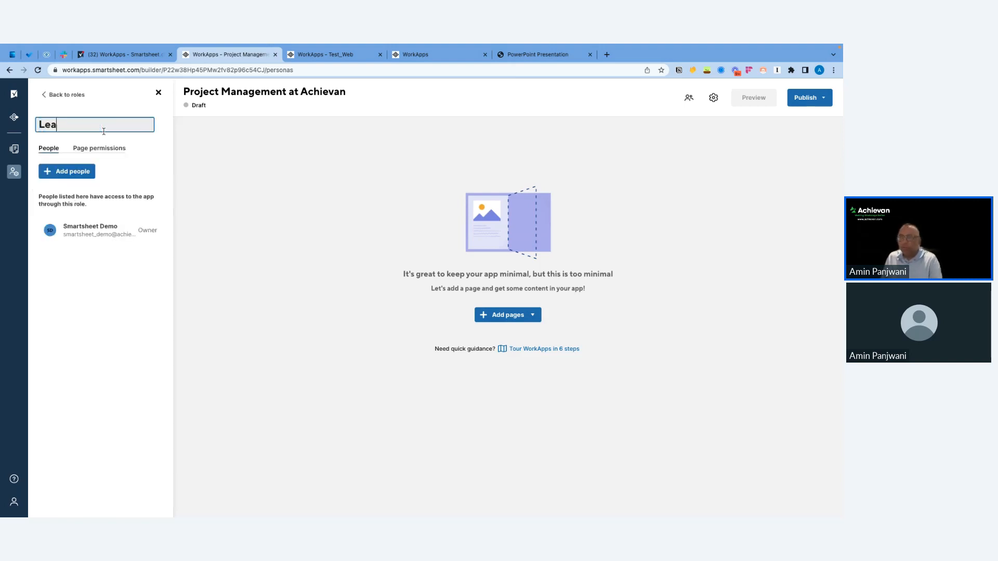
text(dership)
key(BackSpace)
key(BackSpace)
text(ip Team)
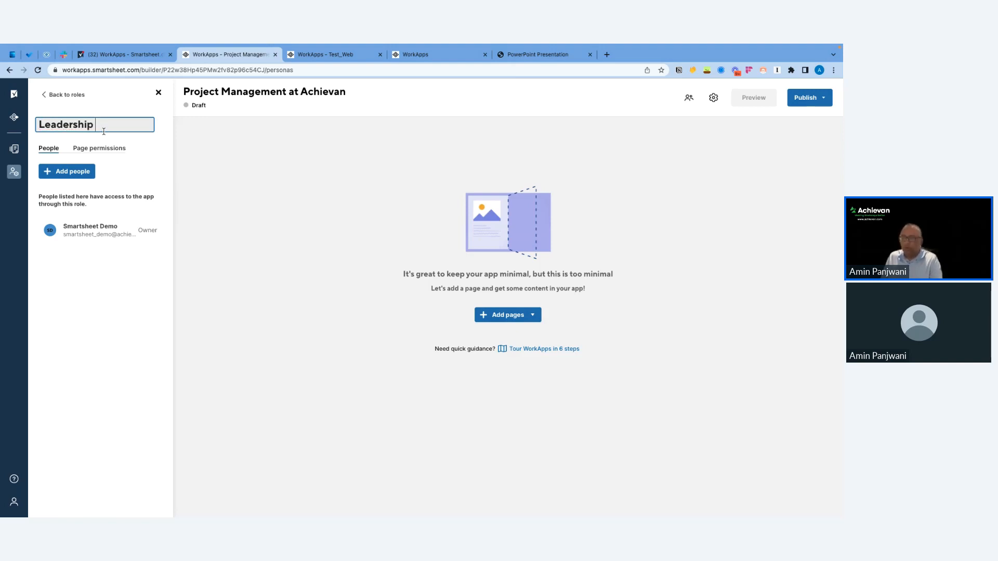
key(Return)
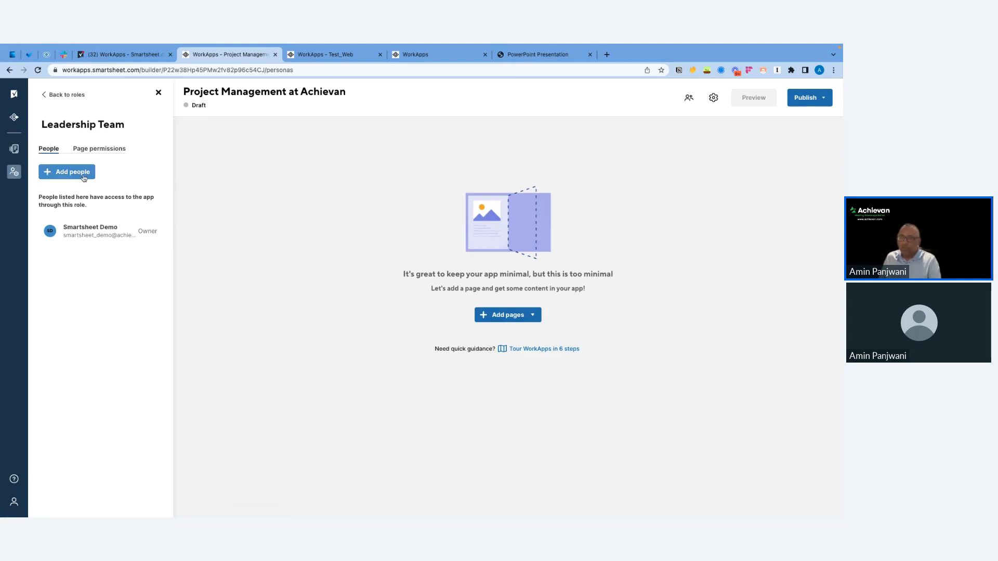
- Add the contact with the achievan.com address to the Leadership Team role and return to the role list
click(69, 173)
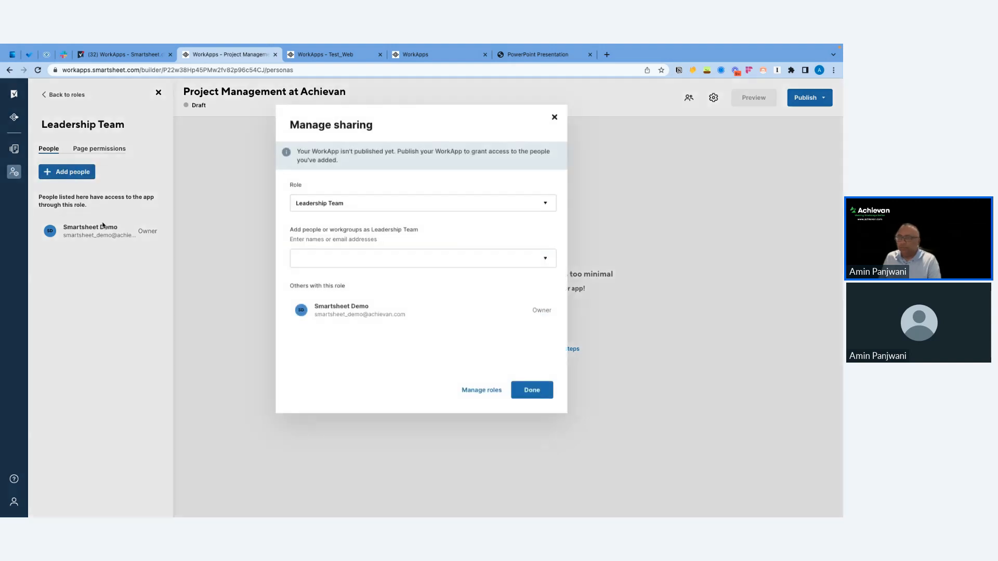
click(324, 260)
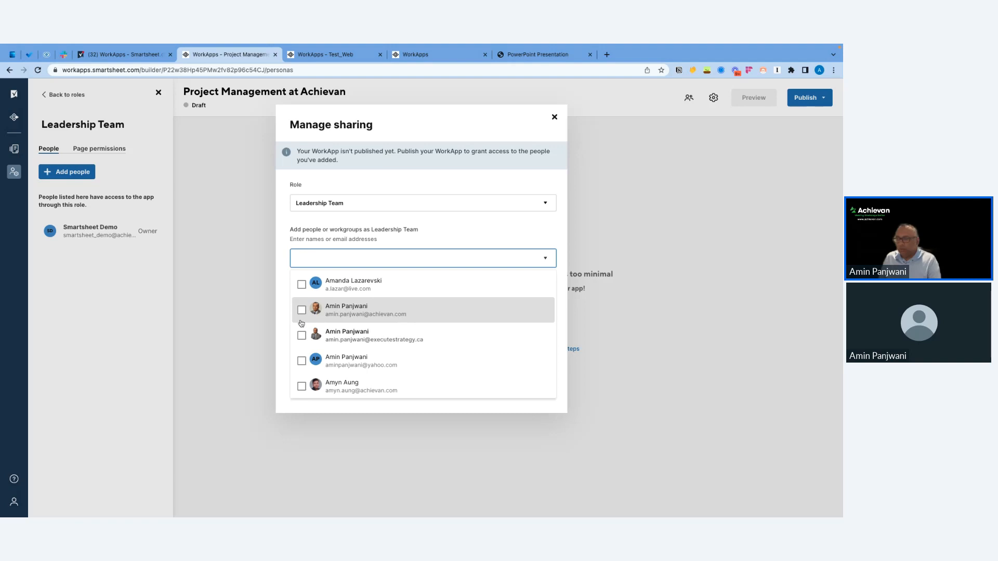
click(302, 311)
click(533, 288)
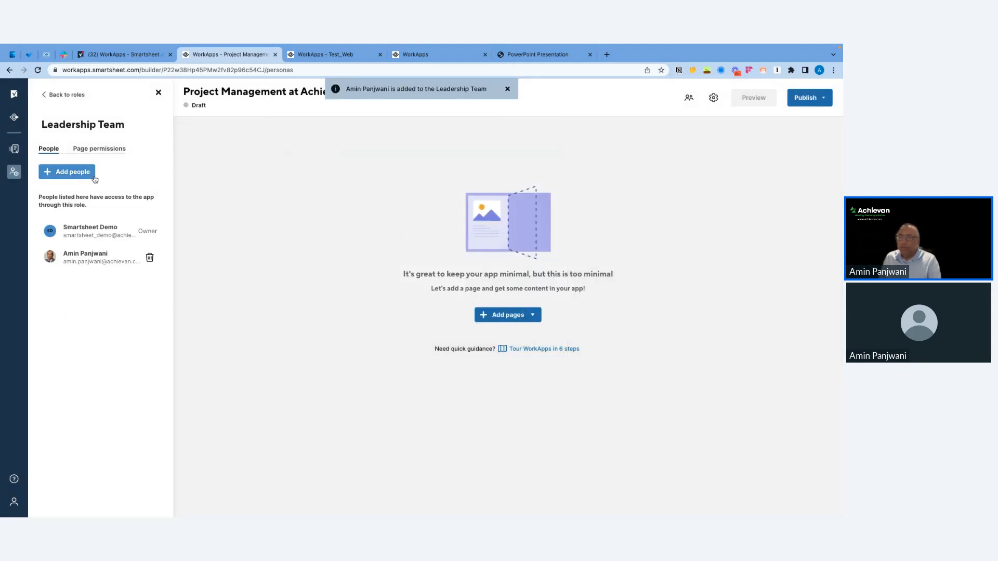
click(67, 96)
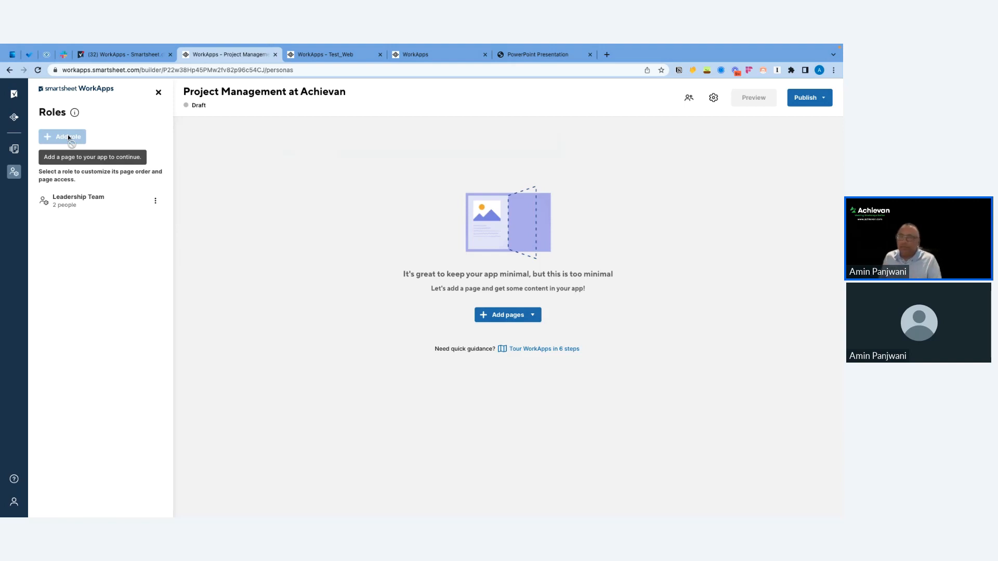
- Start adding Smartsheet content as a page, choosing only the "test 1 - Project Plan" sheet, and proceed to its page permissions
click(10, 152)
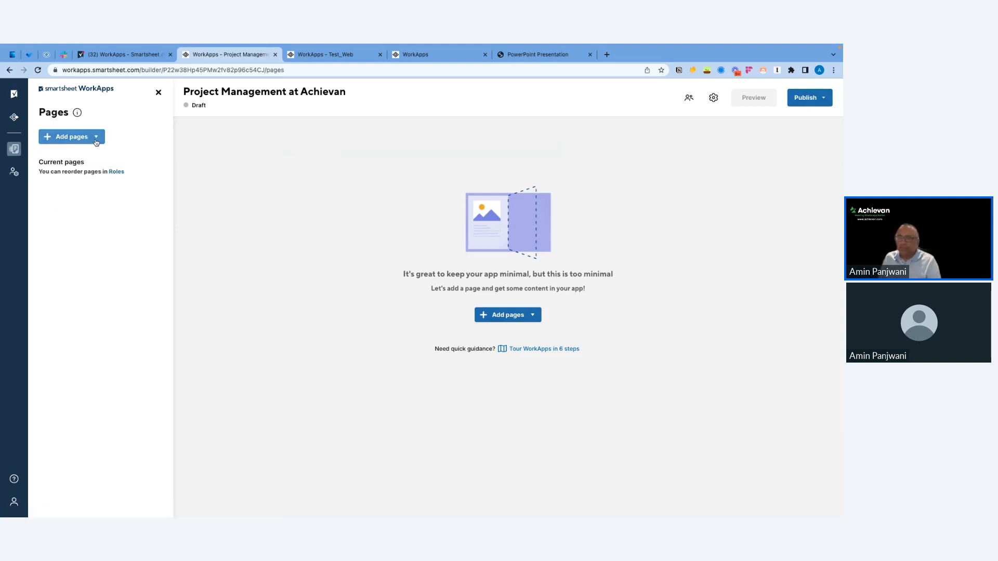
click(95, 139)
click(98, 166)
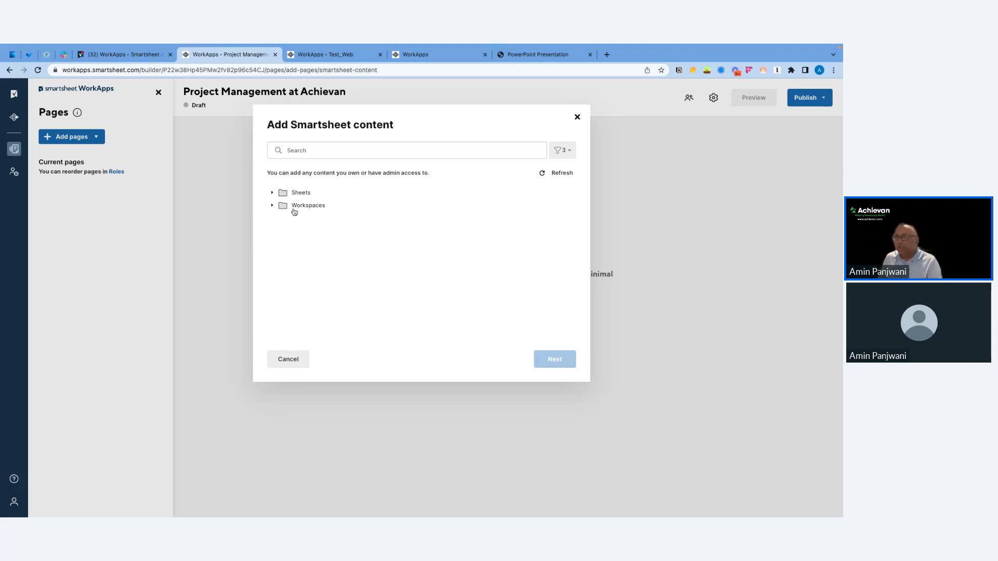
click(272, 193)
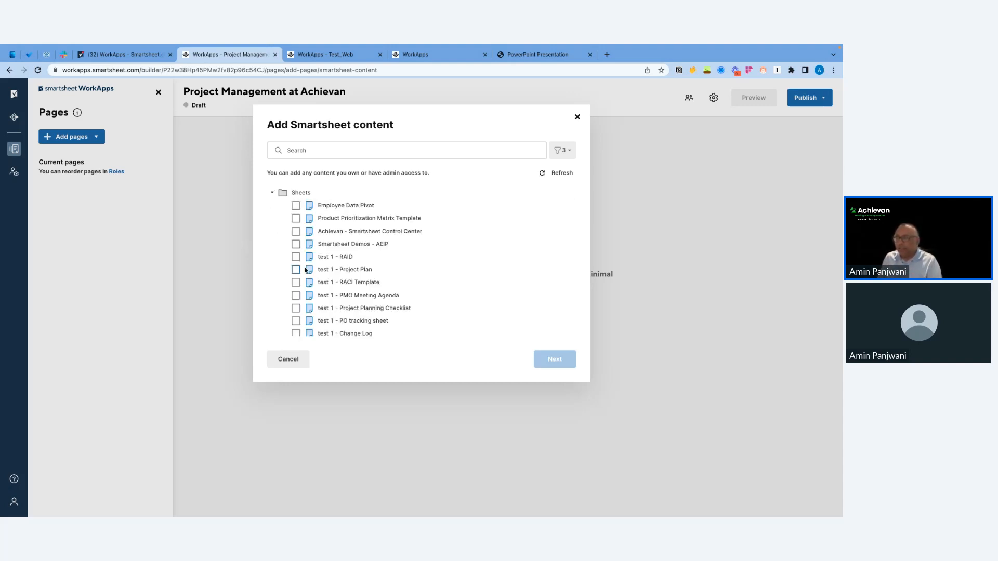
scroll(394, 261, down, 1)
click(296, 248)
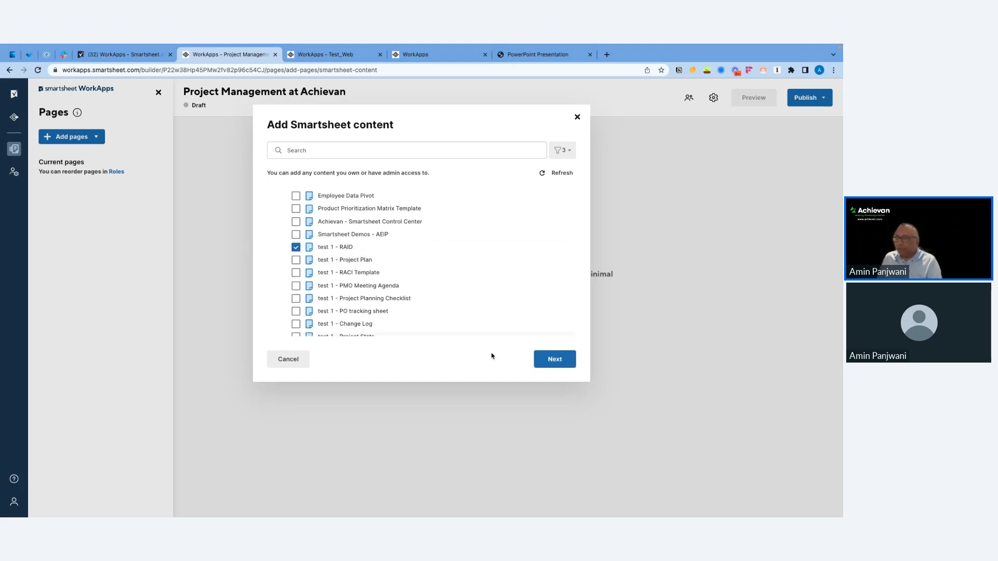
click(295, 247)
click(296, 260)
click(555, 360)
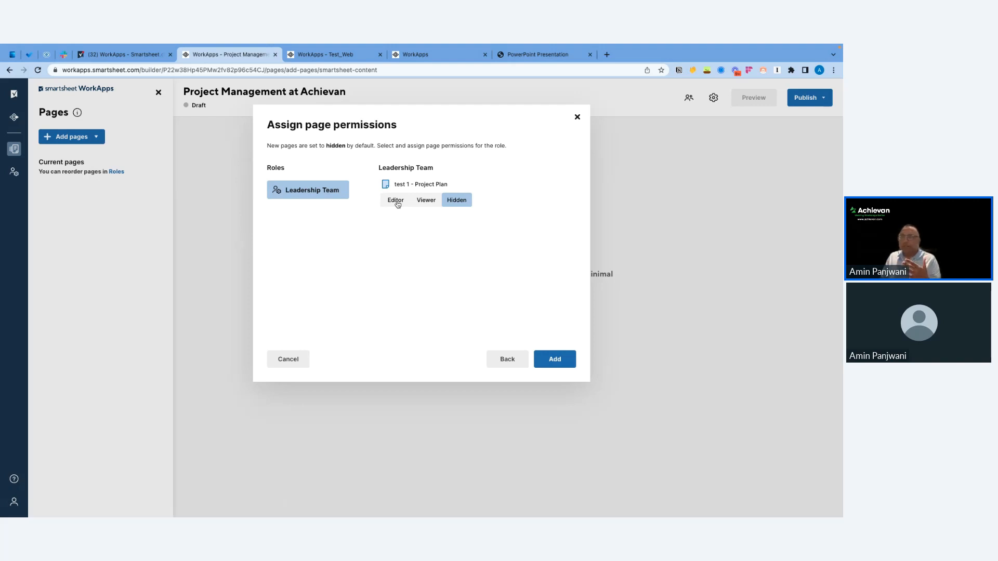
- Give the Leadership Team Viewer permission on the project plan, add the page, and dismiss the Gantt view tip and page settings
click(427, 202)
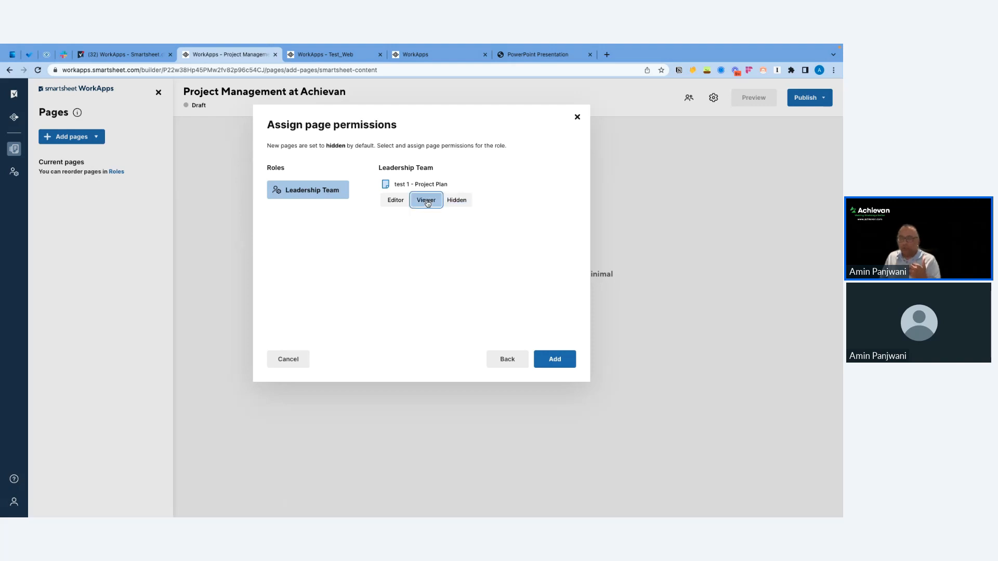
click(552, 361)
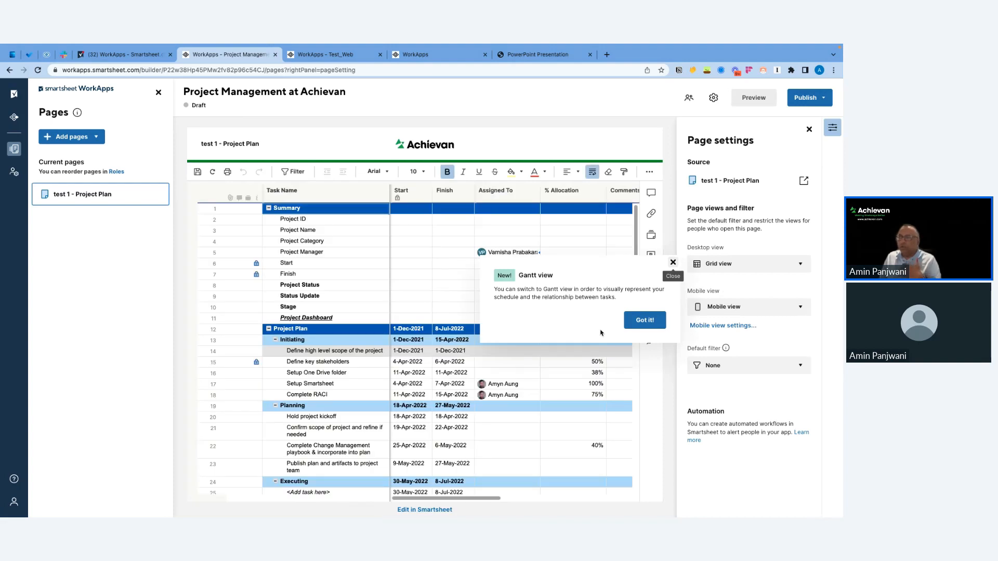
click(672, 262)
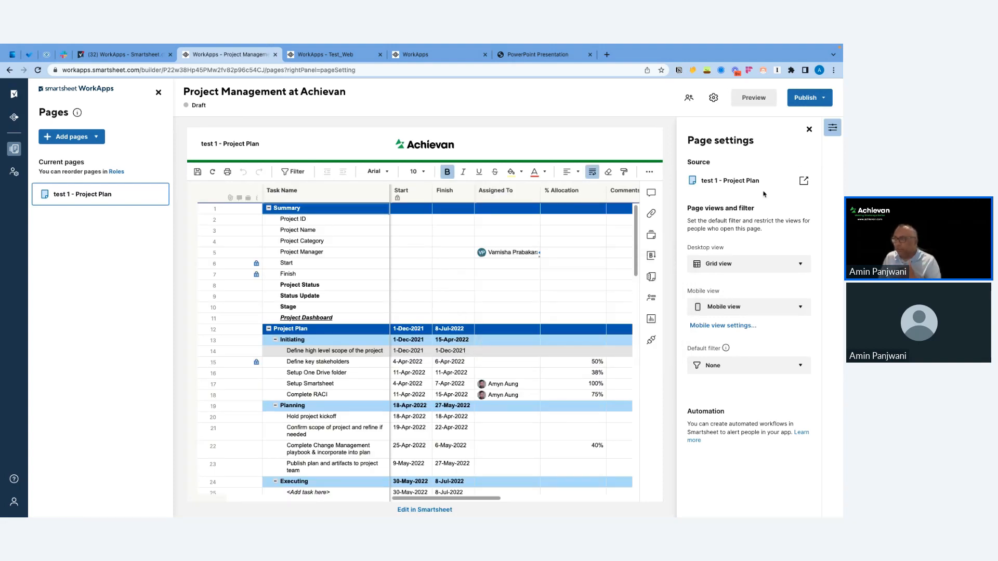
click(809, 129)
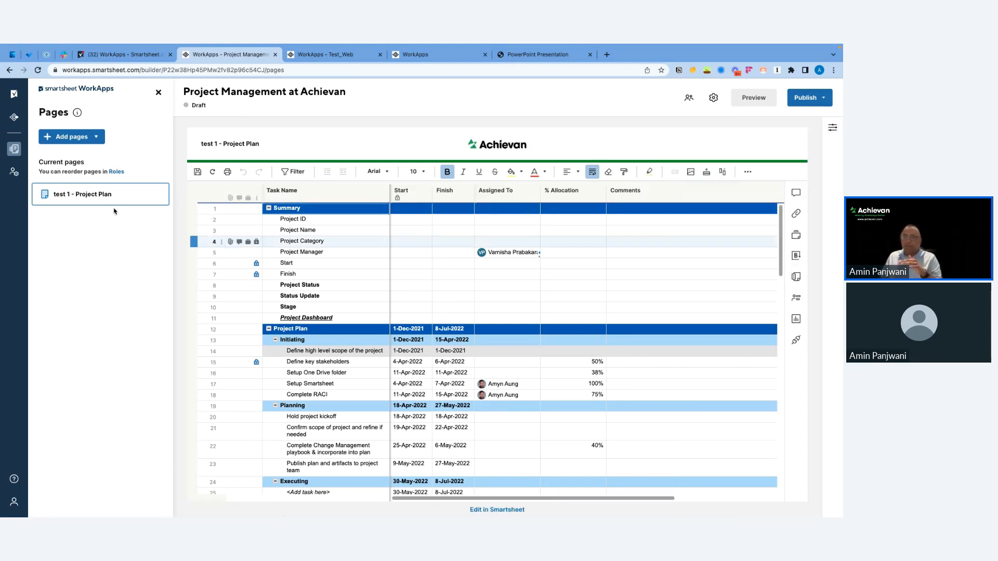
- Add a new app role named "Project Manager" and return to the role list
click(14, 172)
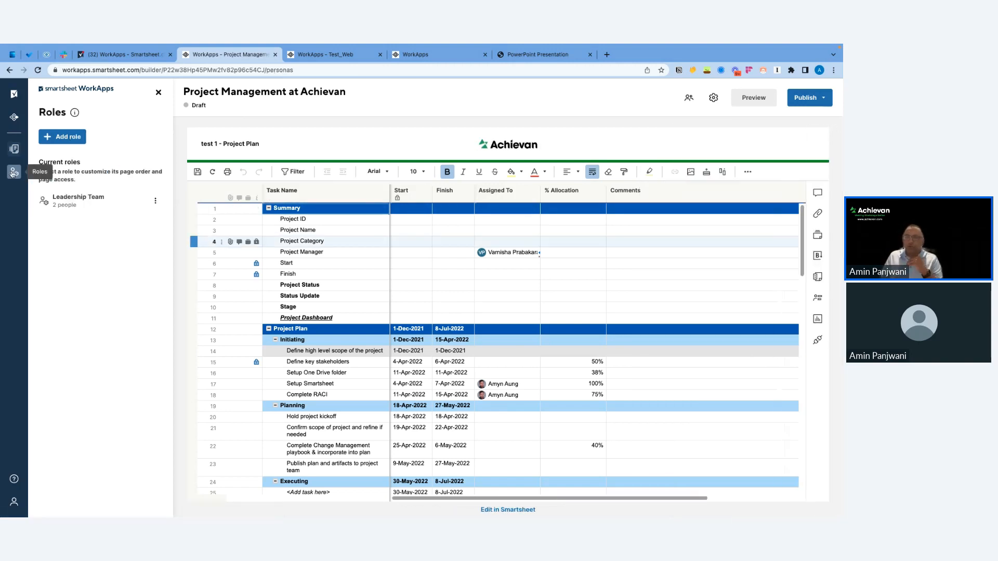
click(67, 140)
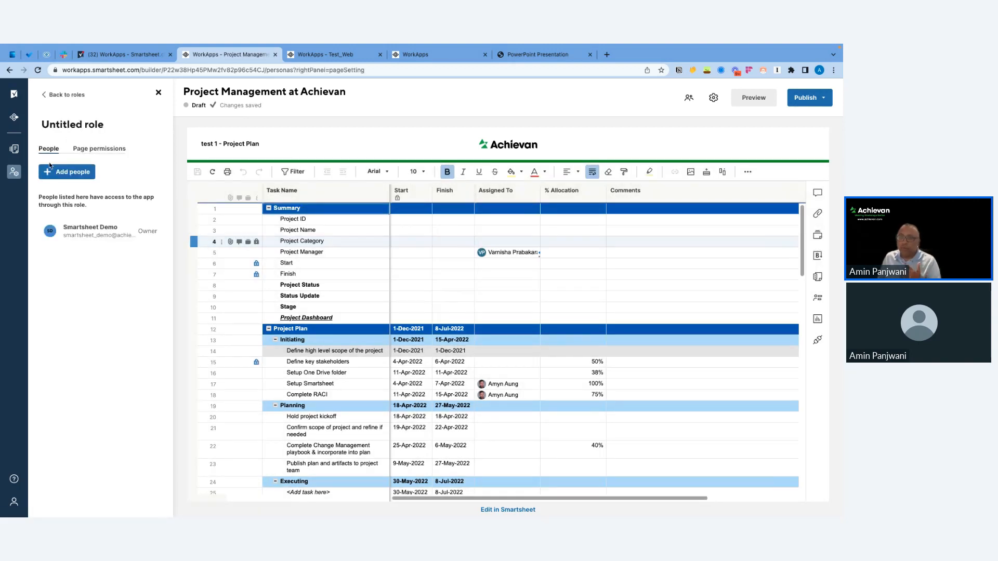
click(99, 124)
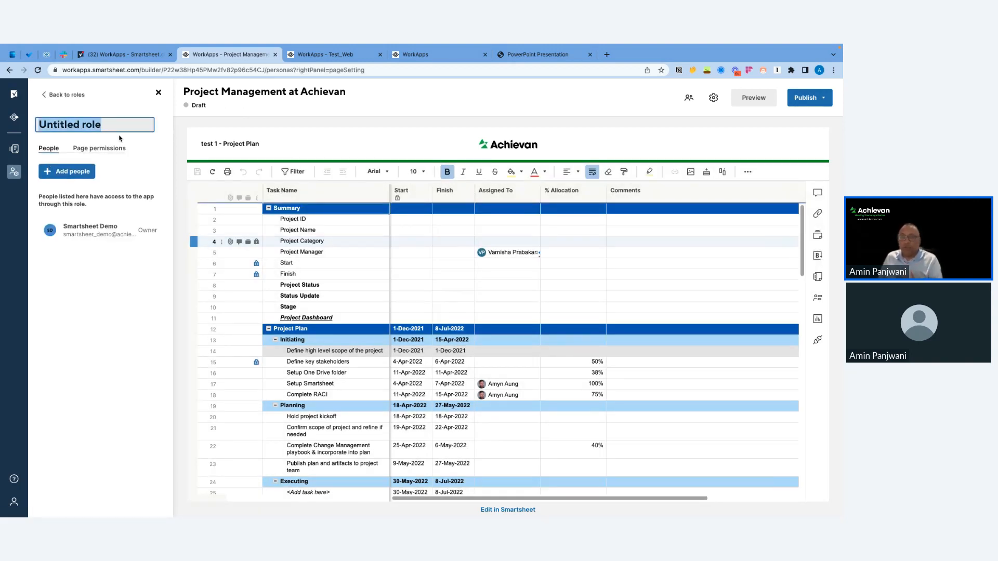
text(Proje)
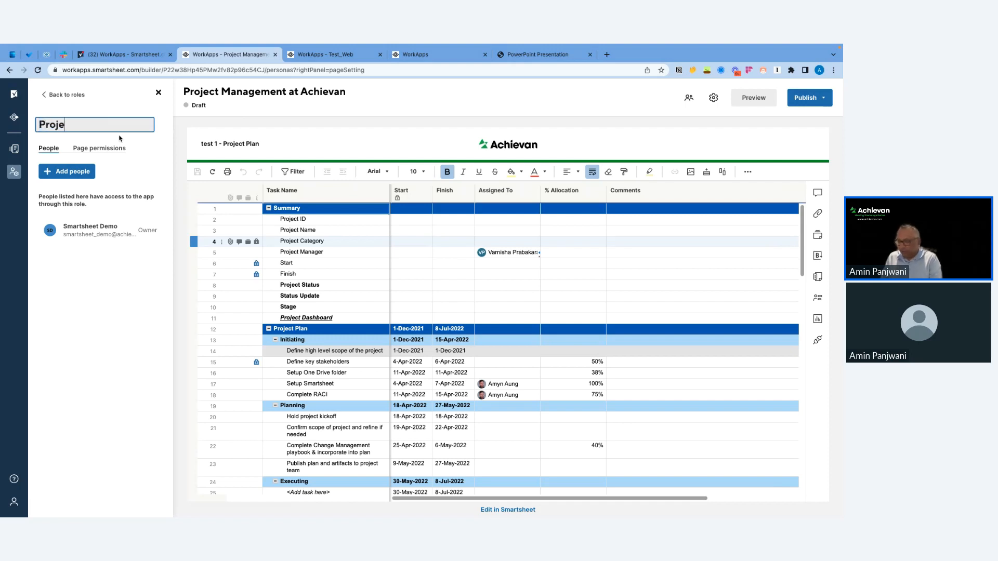
text(tt Ma)
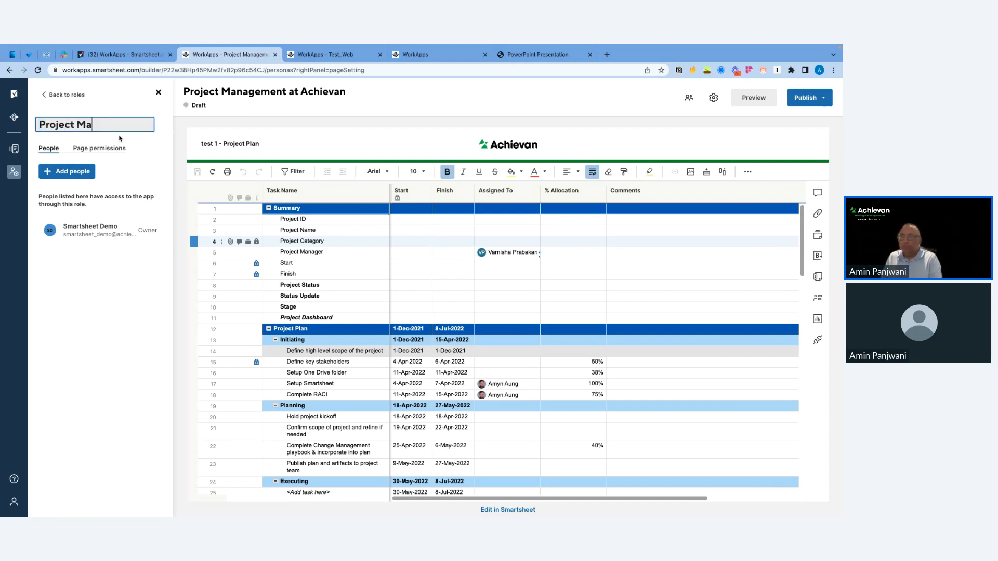
text(nager)
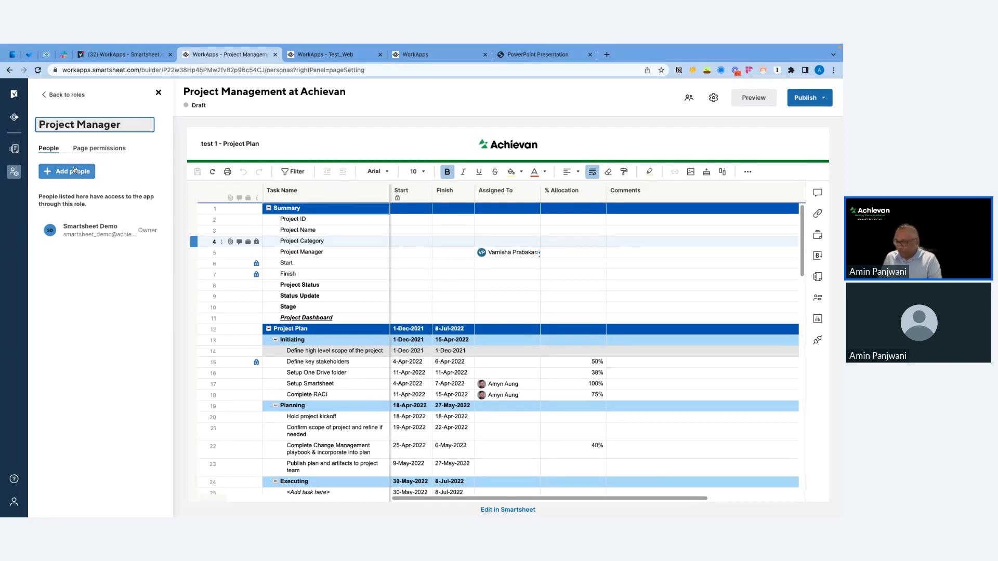
click(81, 137)
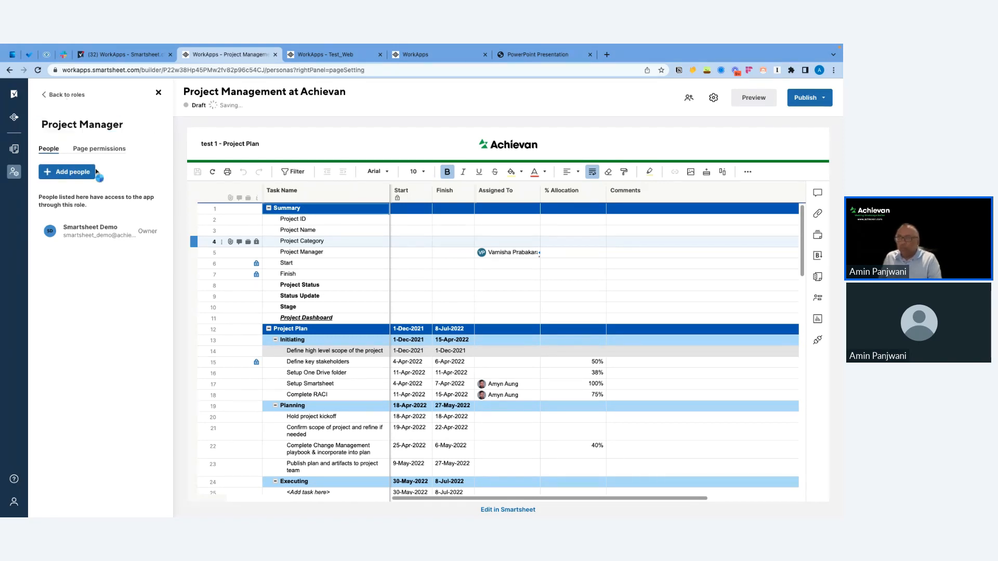
click(58, 96)
- Add another role named "Team Member" and return to the role list
click(83, 131)
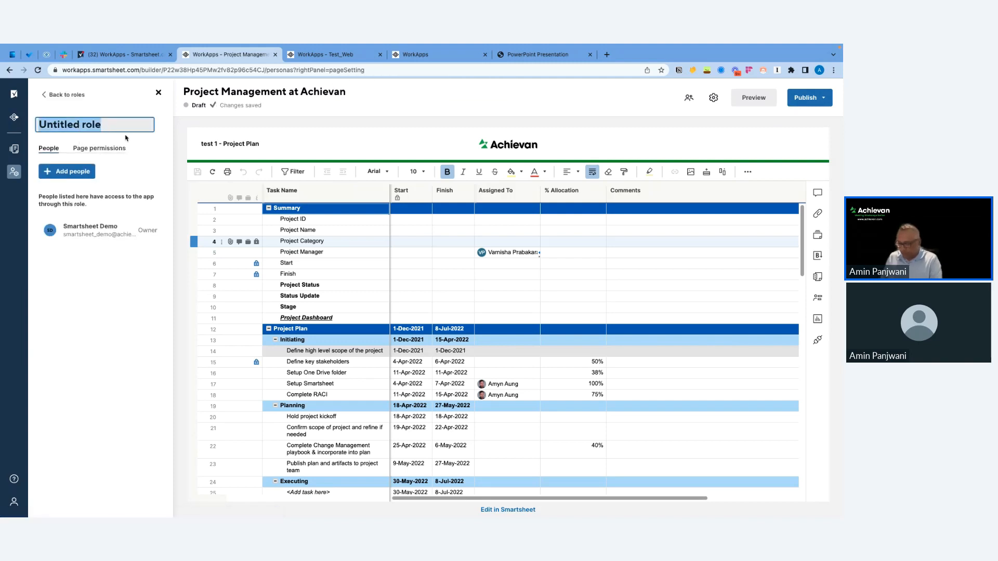
text(Team Member)
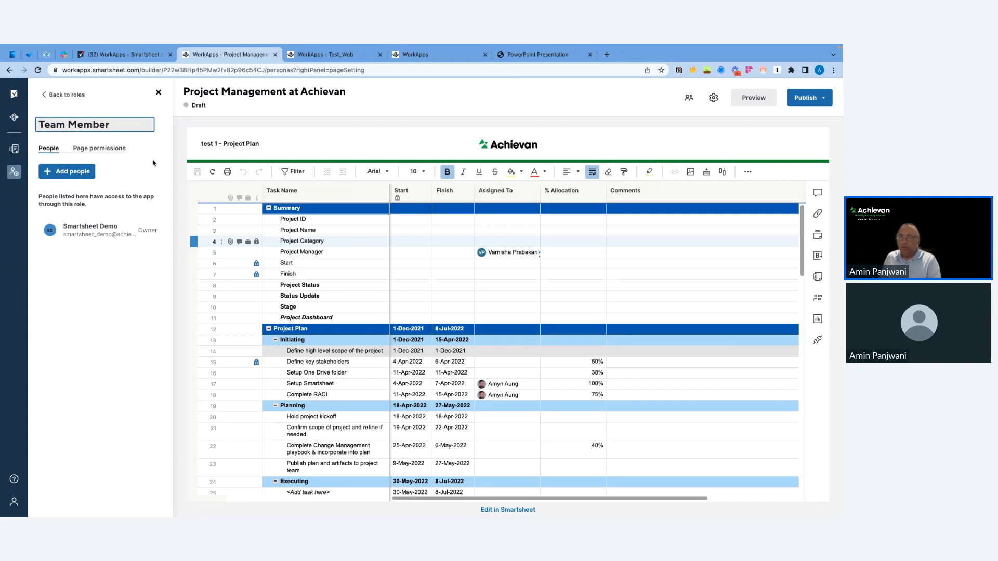
key(Return)
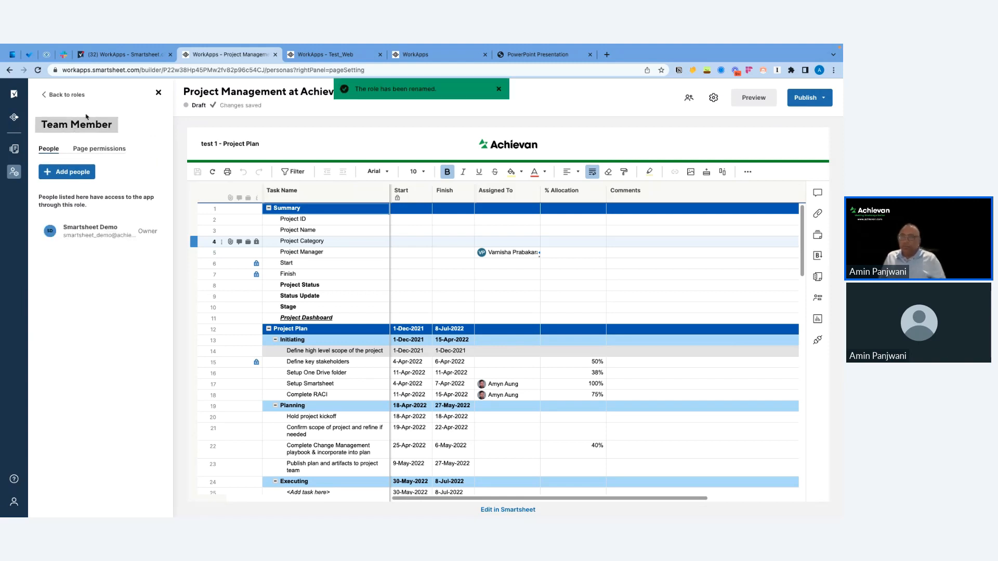
click(68, 97)
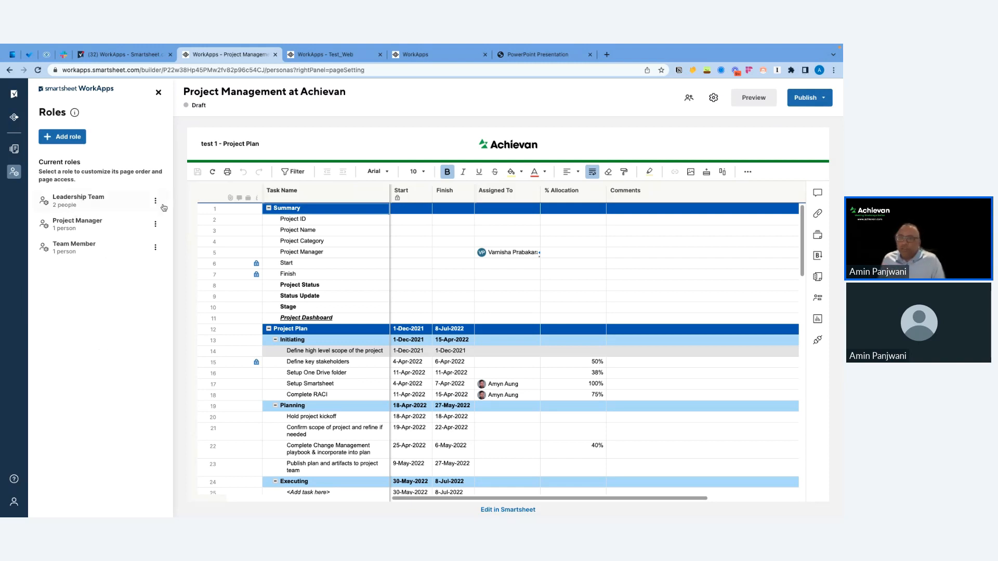
- Check the people in the Leadership Team role, and add the contact with the yahoo.com address to the Project Manager role
click(80, 203)
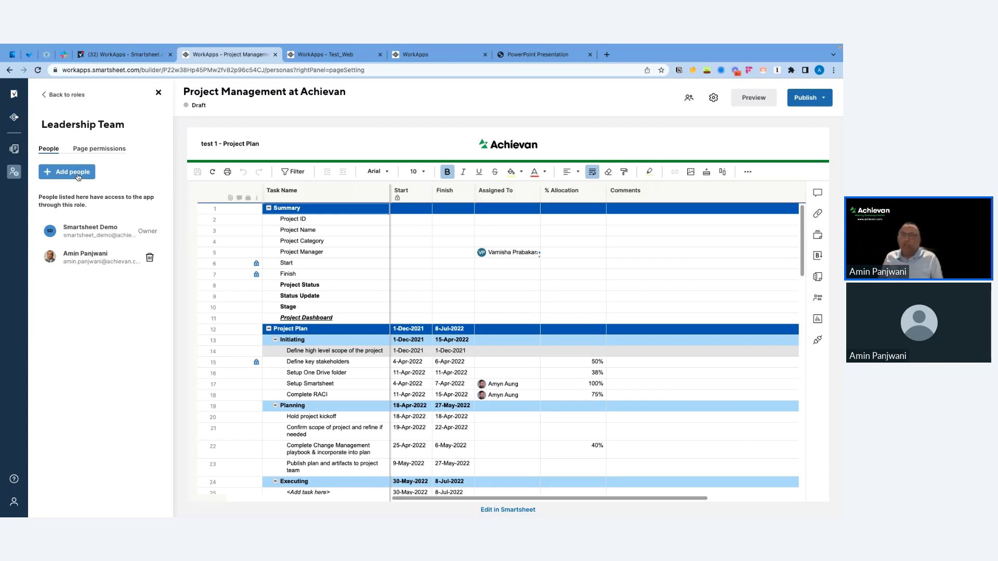
click(63, 97)
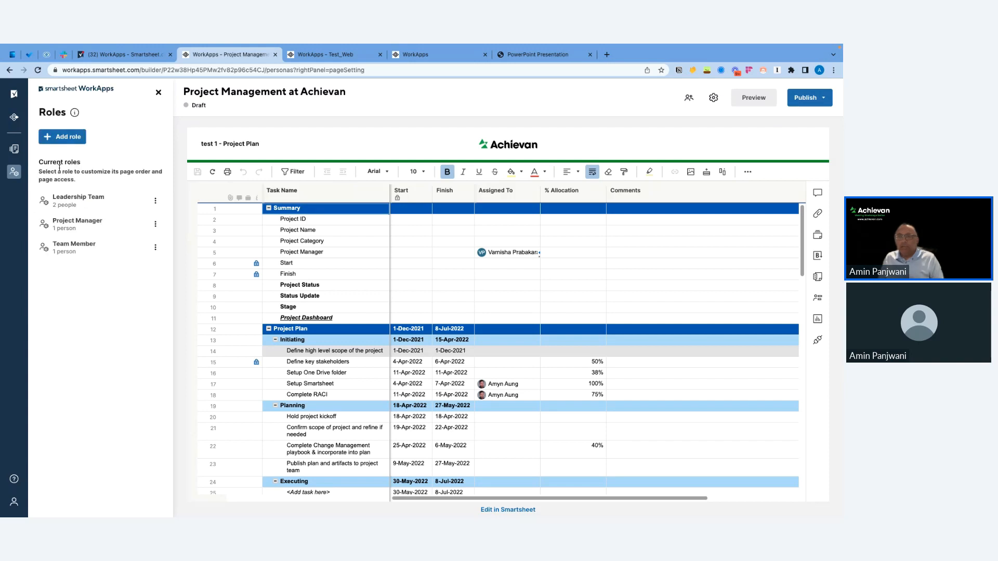
click(67, 231)
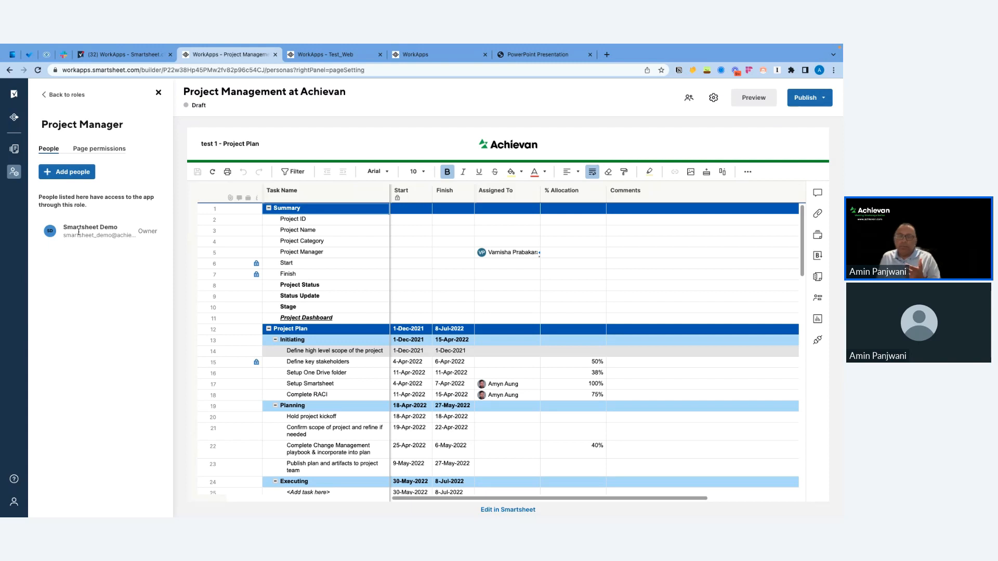
click(77, 174)
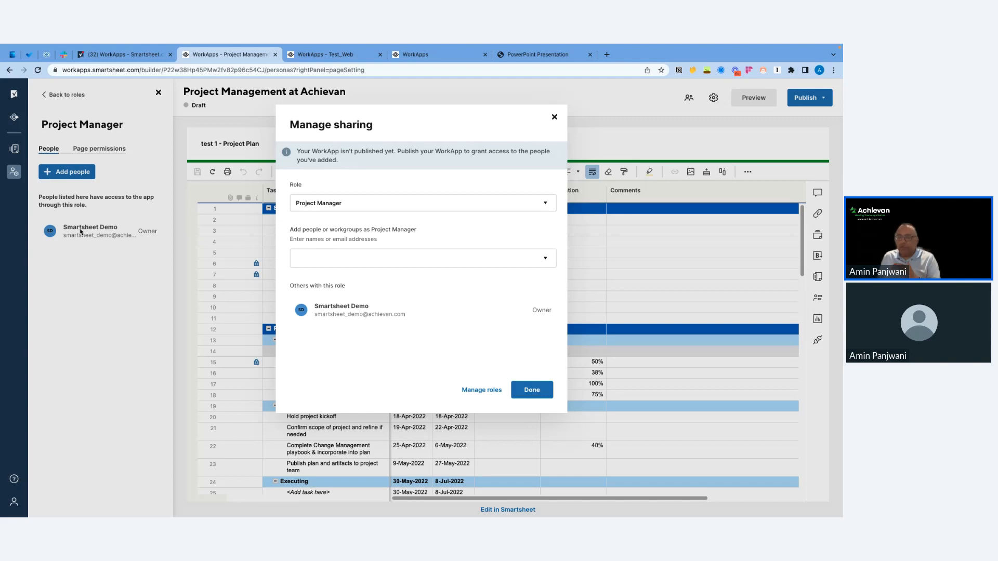
click(310, 259)
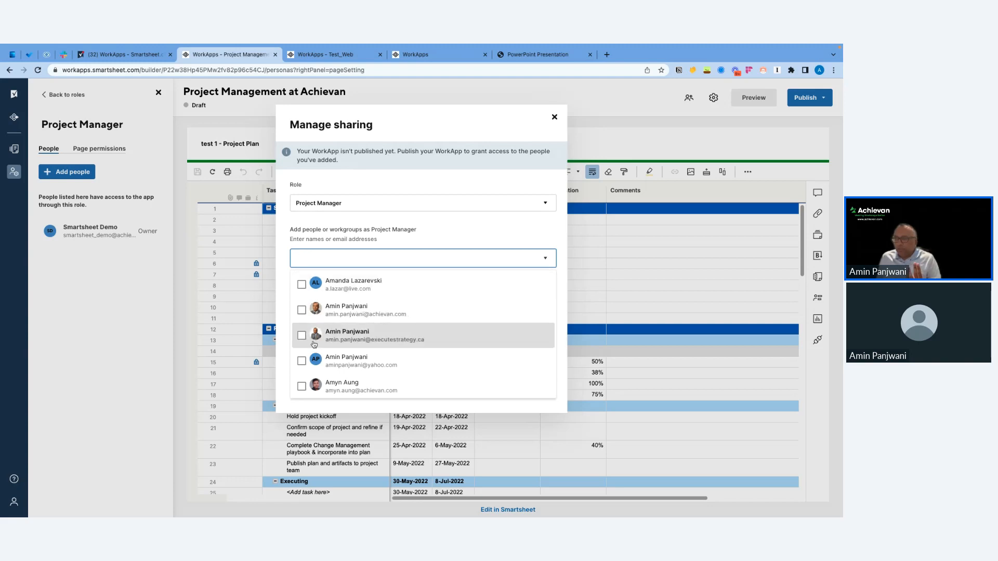
click(302, 364)
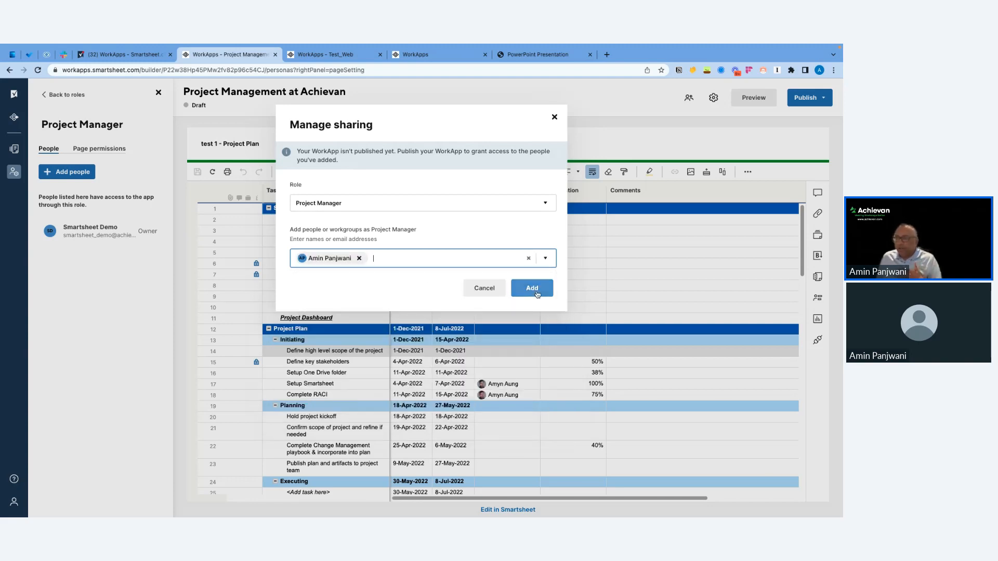
click(389, 260)
click(421, 247)
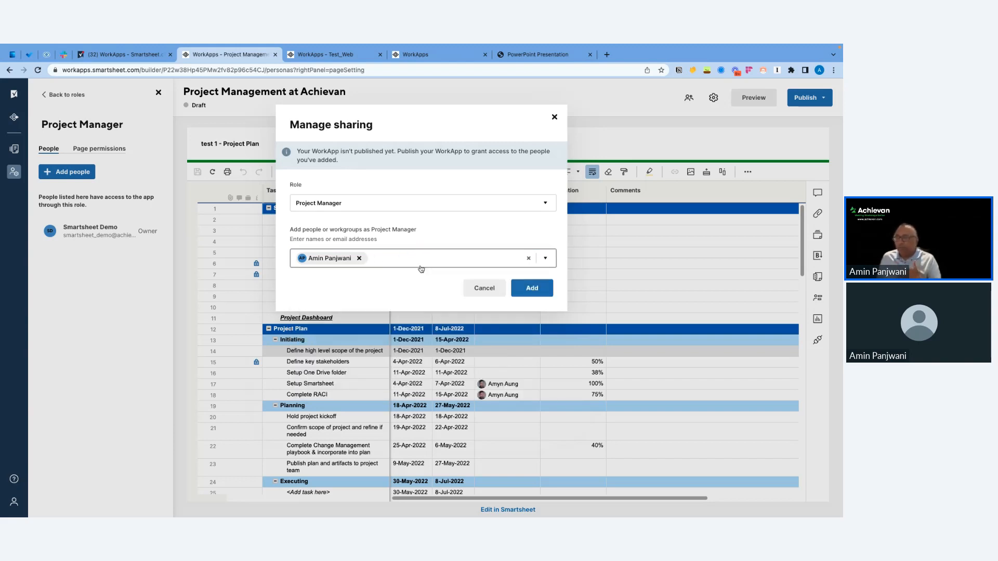
click(533, 287)
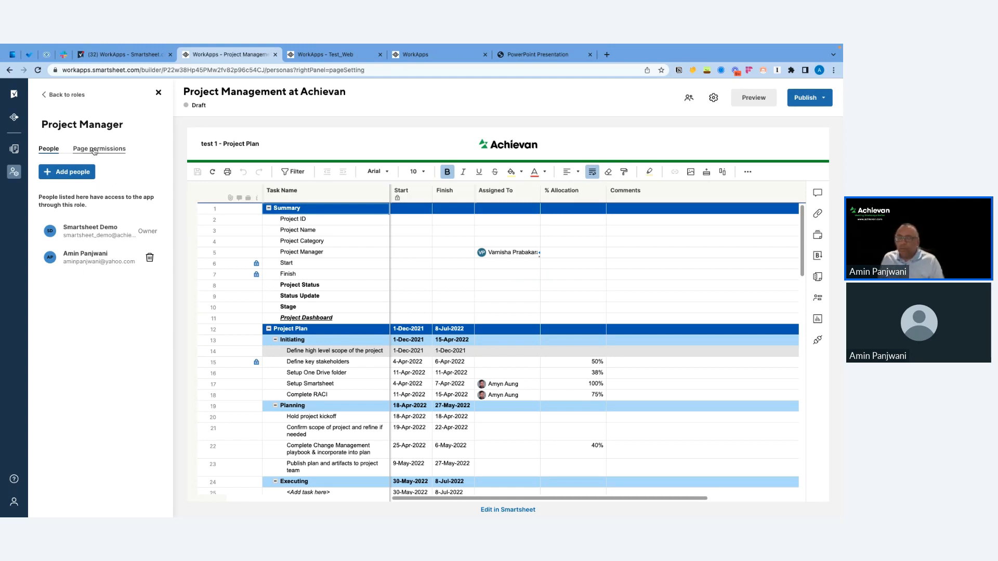
click(58, 95)
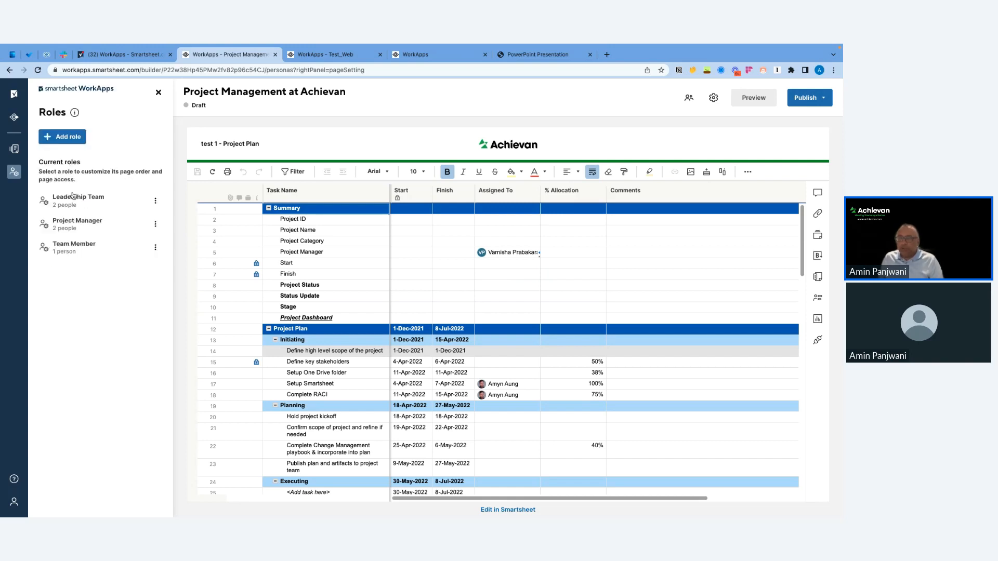
- Edit the Team Member role and give it Editor permission on the "test 1 - Project Plan" page
click(64, 251)
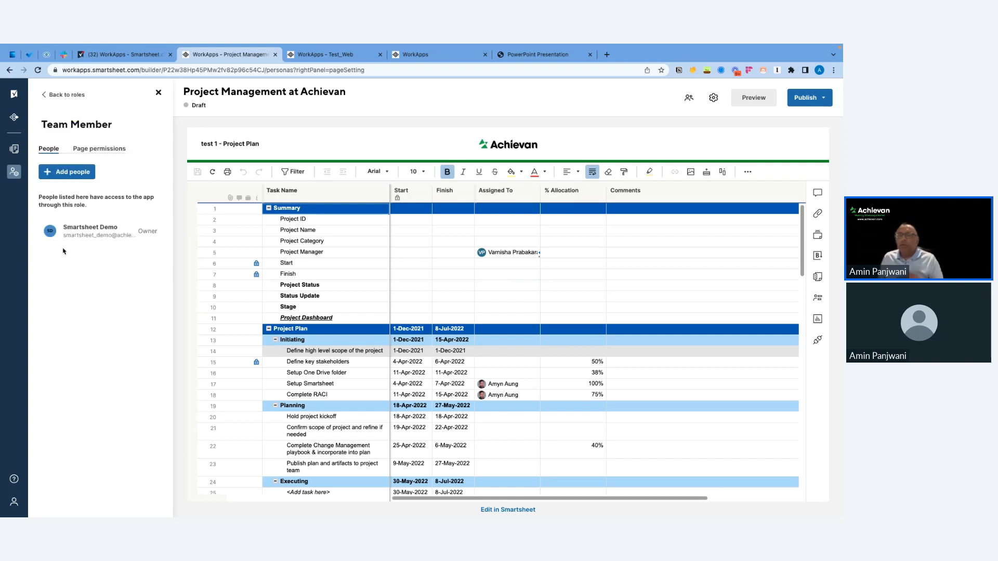
click(60, 96)
click(155, 249)
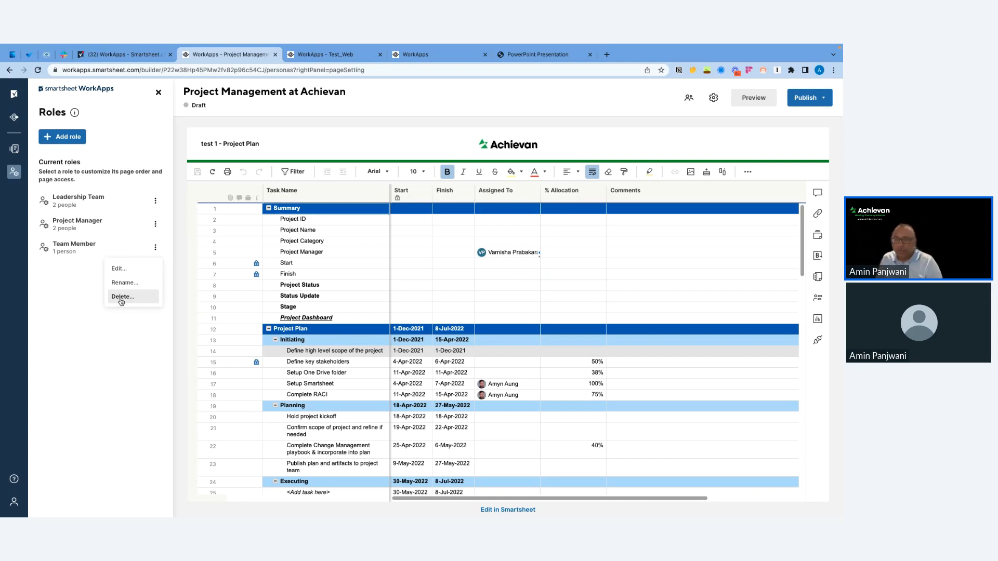
click(120, 270)
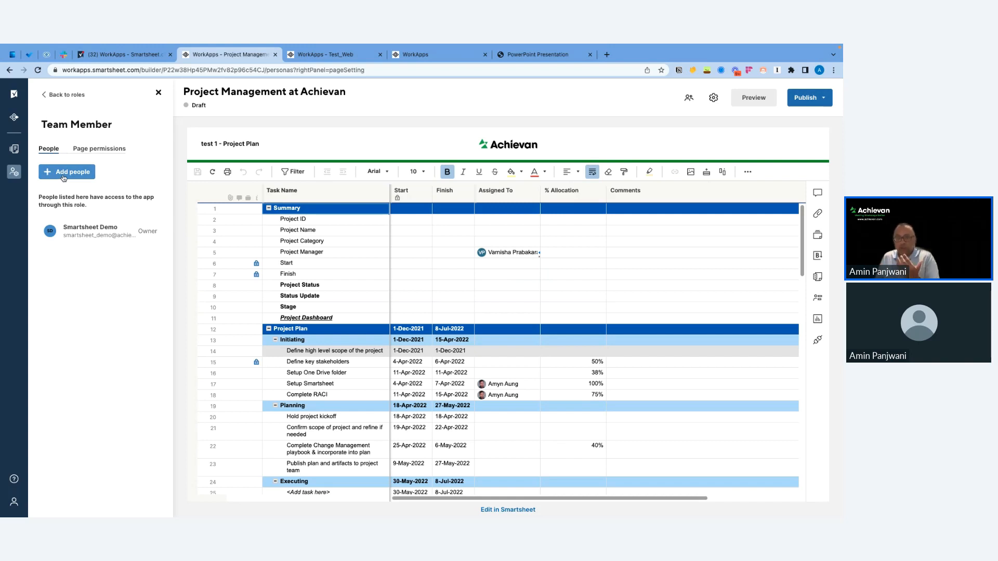
click(100, 151)
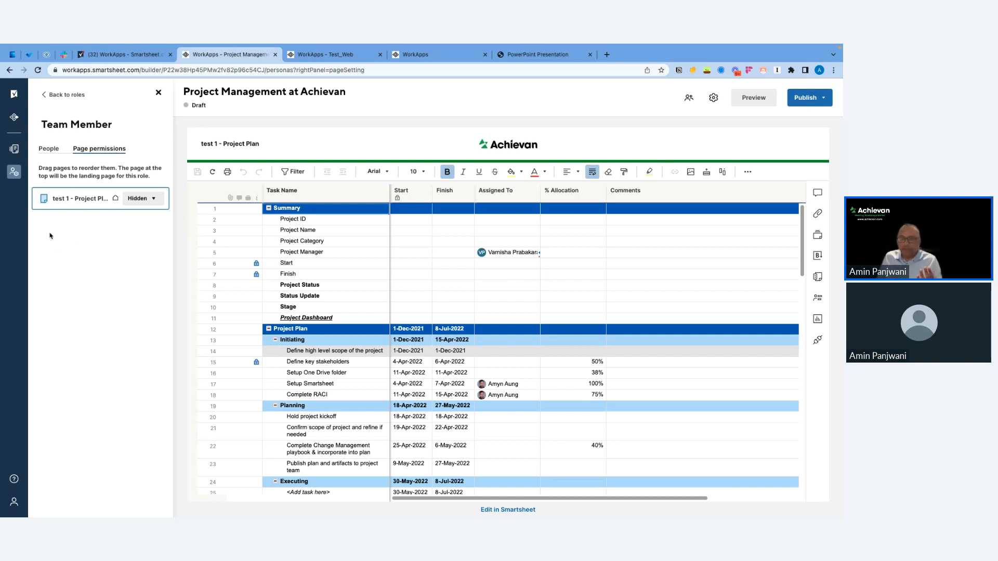
click(140, 200)
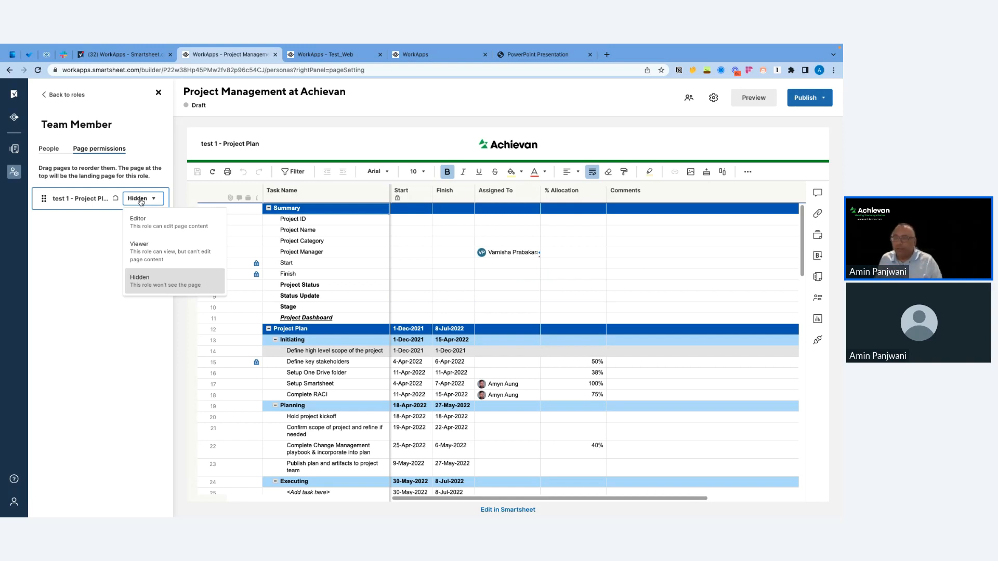
click(141, 251)
click(149, 208)
click(146, 222)
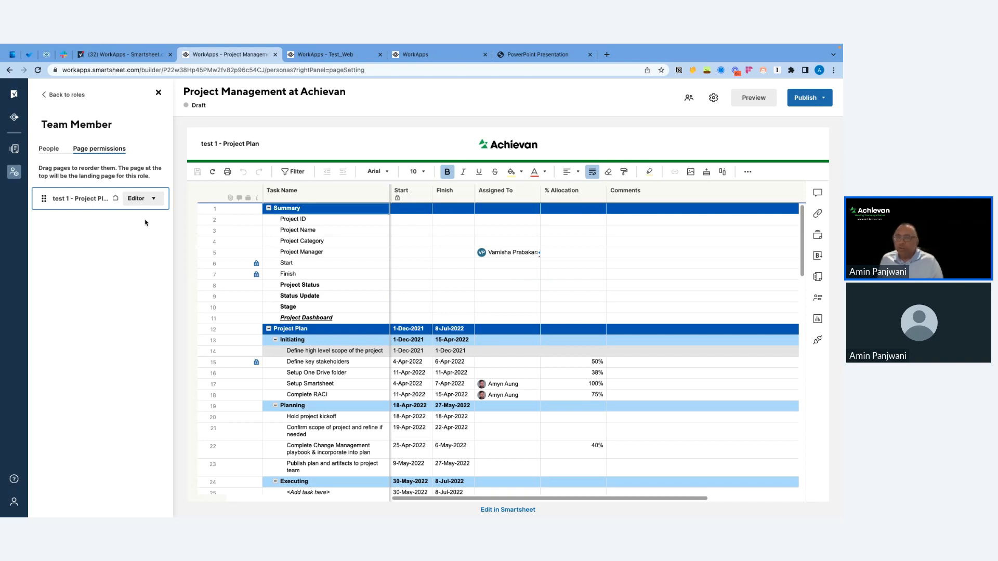
- Try to preview the app, and give the Project Manager role Viewer permission on the "test 1 - Project Plan" page
click(758, 103)
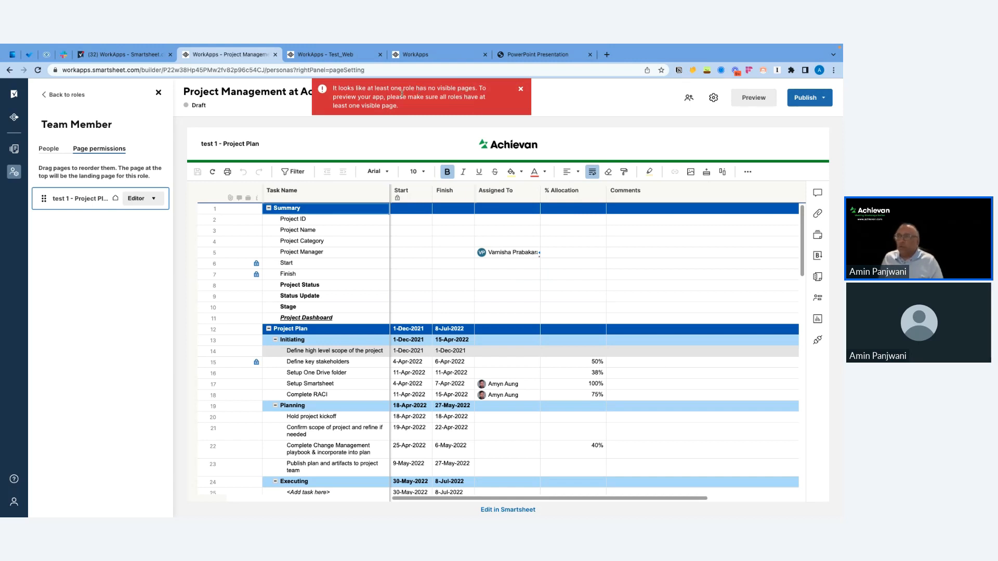
click(520, 88)
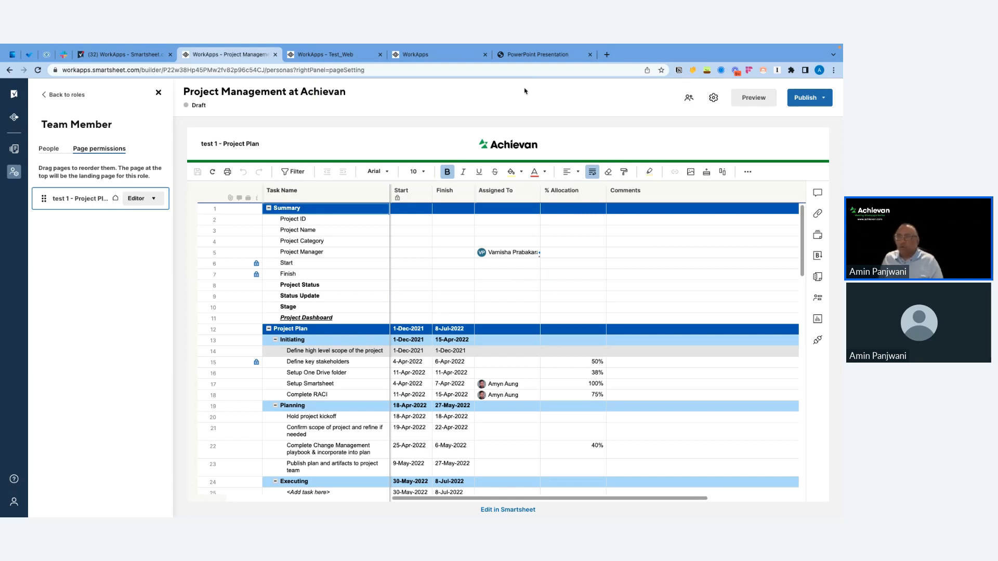
click(66, 95)
click(73, 227)
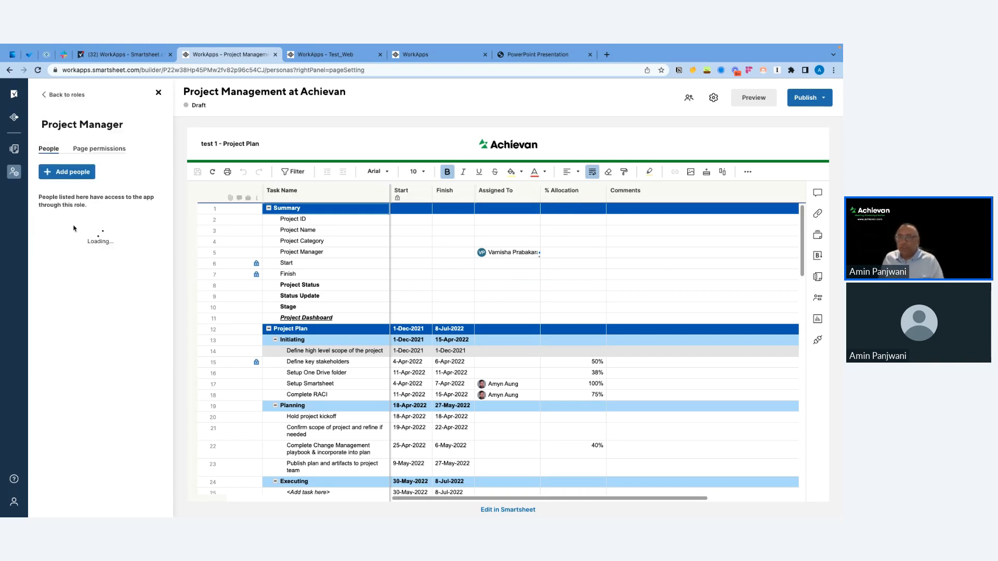
click(99, 148)
click(140, 199)
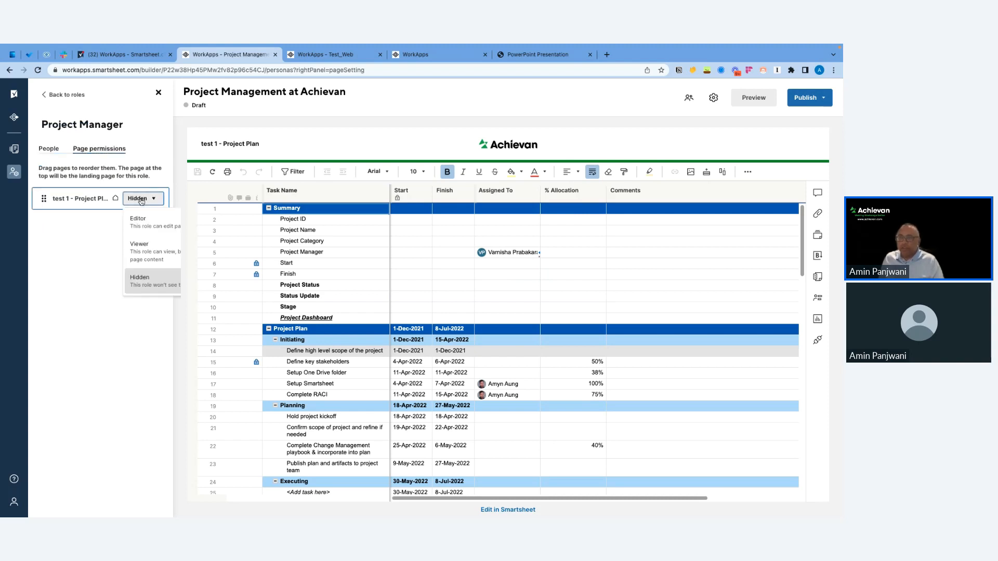
click(147, 249)
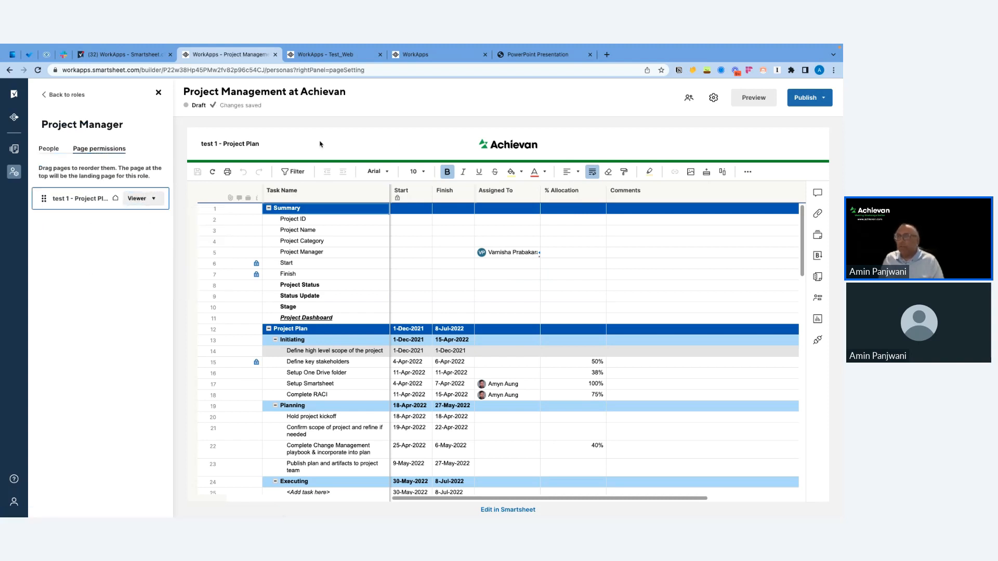
- Preview the app on desktop as Project Manager, as Team Member and again as Leadership Team
click(753, 100)
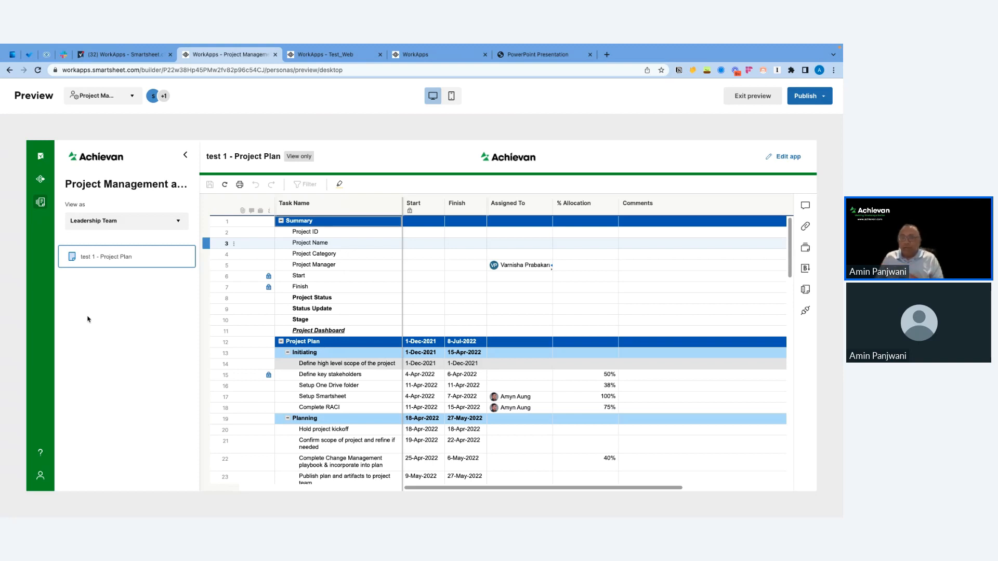
click(178, 222)
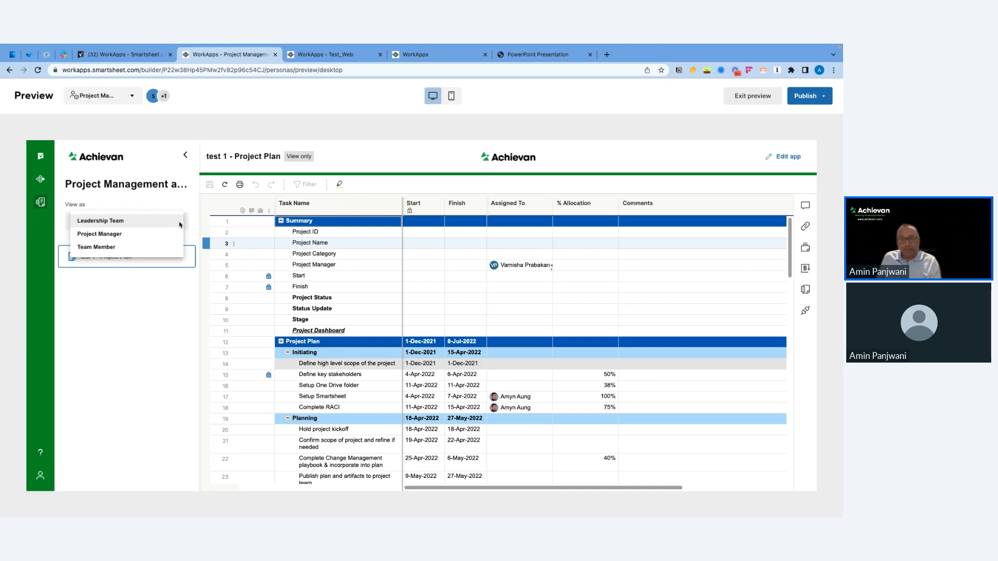
click(99, 235)
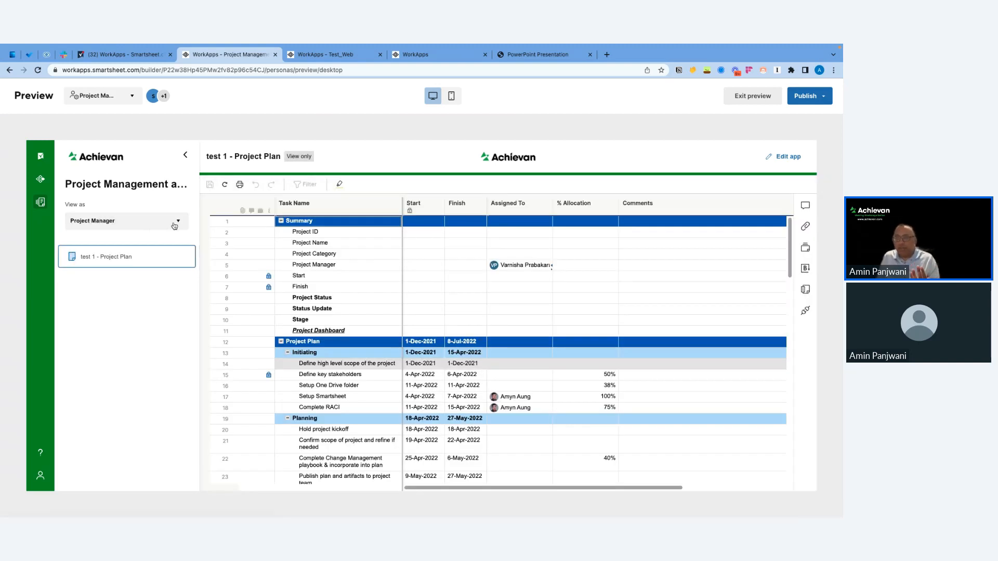
click(174, 226)
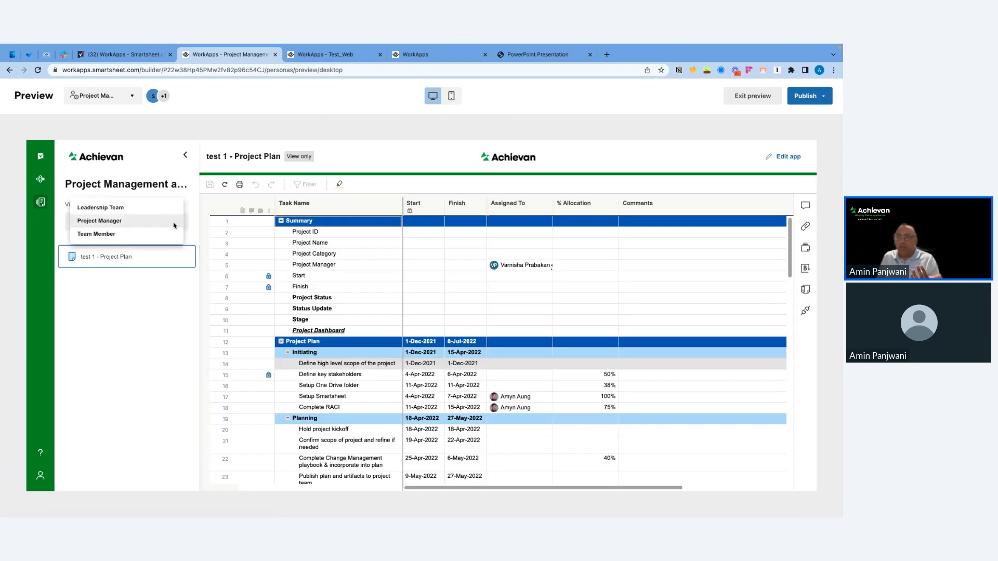
click(115, 234)
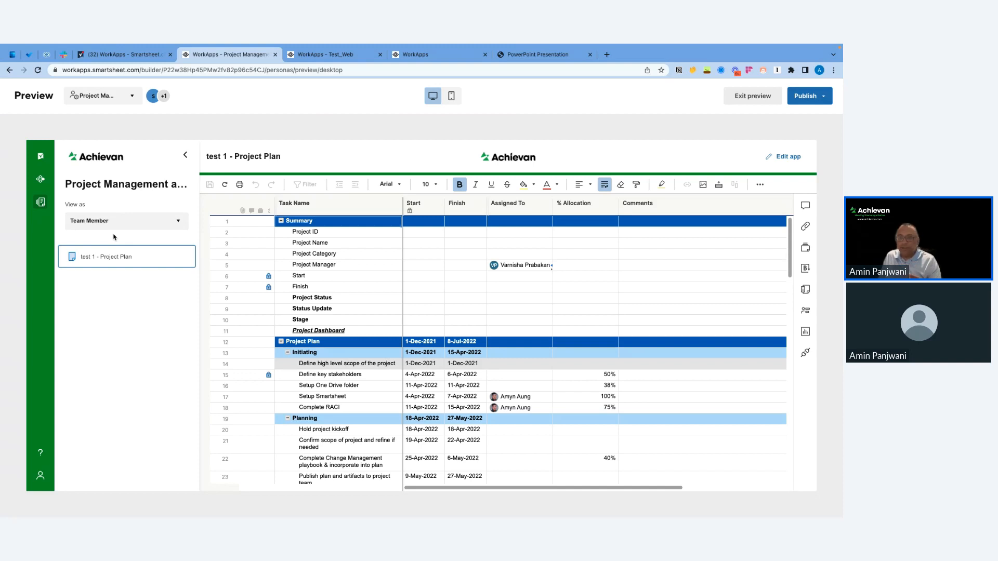
click(179, 227)
click(133, 197)
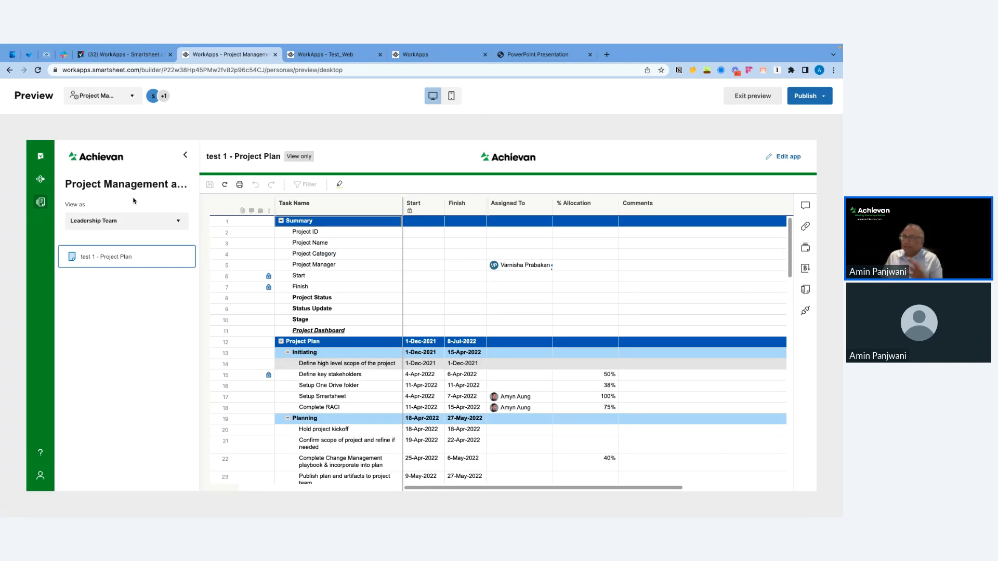
- View the mobile preview's QR code, switch back to the desktop preview and exit the preview
click(452, 97)
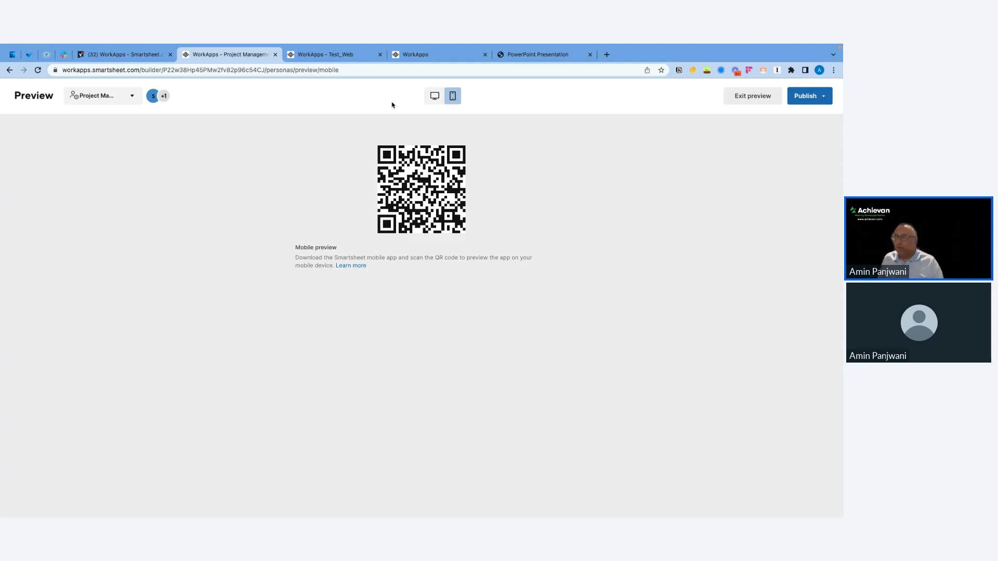
click(433, 97)
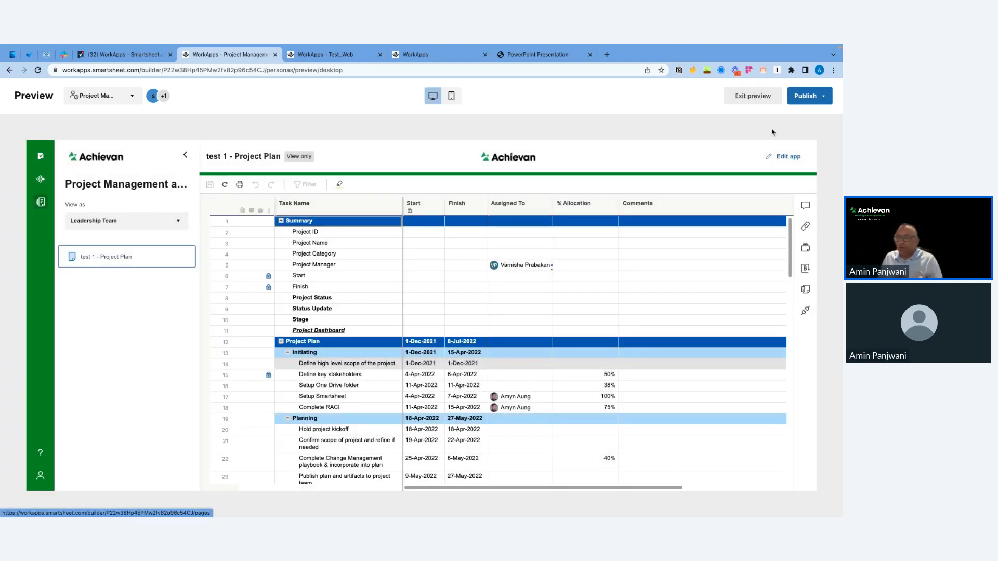
click(751, 99)
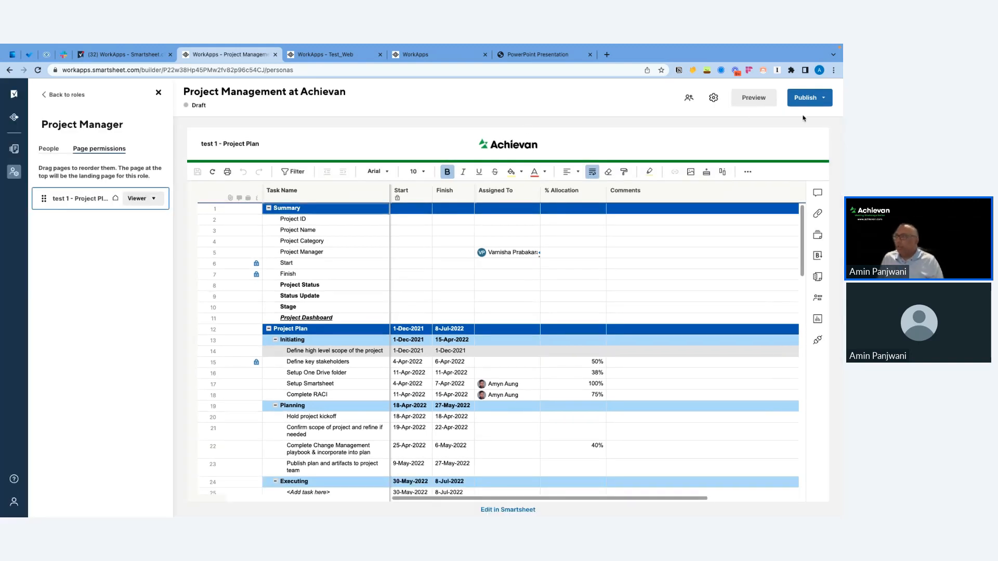
- Publish the app without notifying the people who have access, and copy its WorkApps link
click(811, 101)
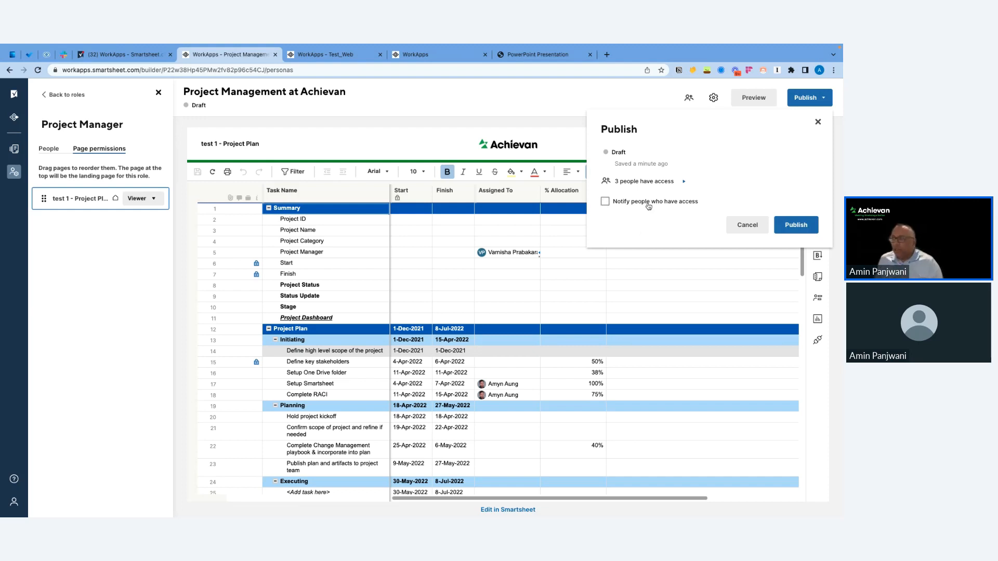
click(795, 226)
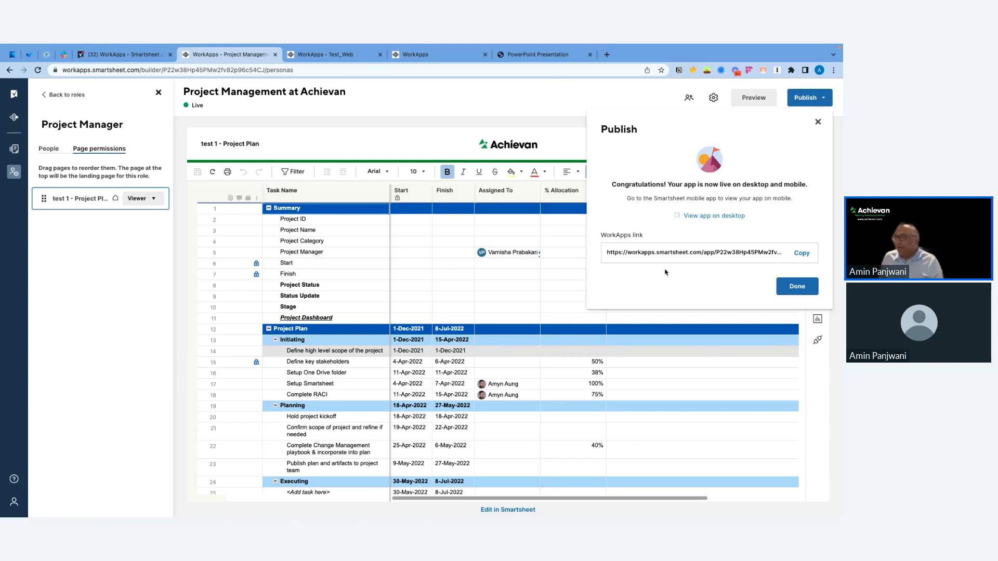
click(802, 255)
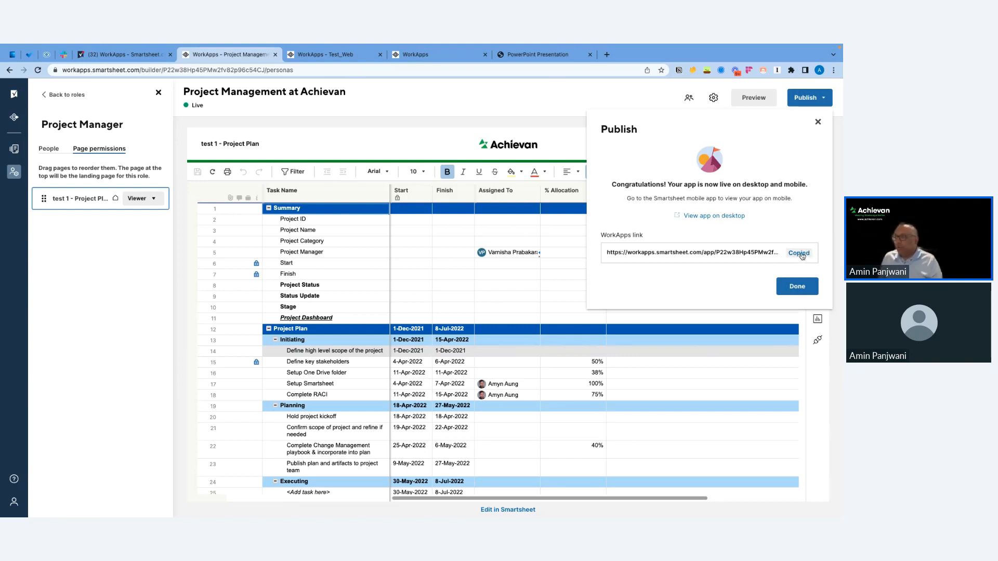
- Open the published app in a new browser tab using the copied WorkApps link
mouse_move(254, 45)
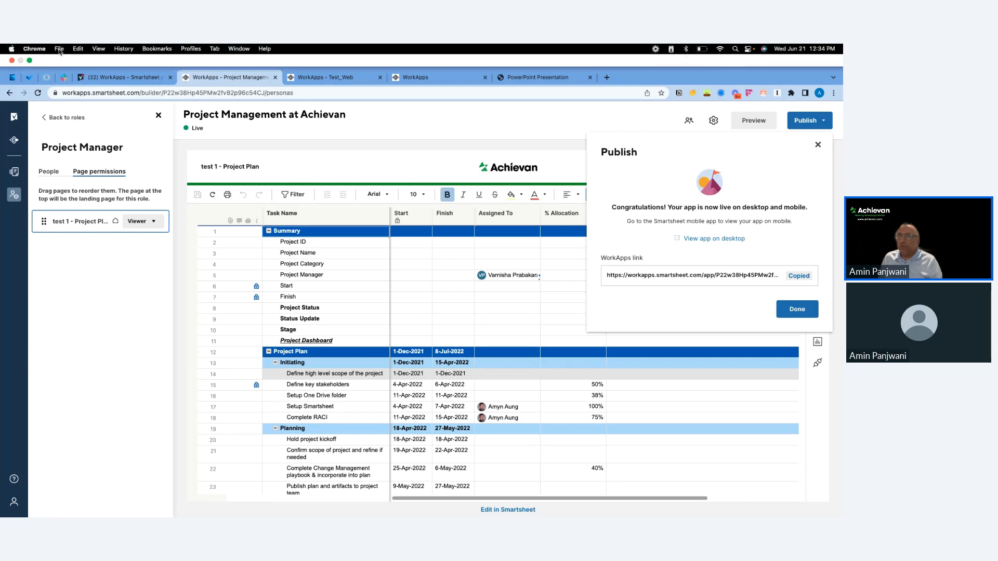
click(59, 48)
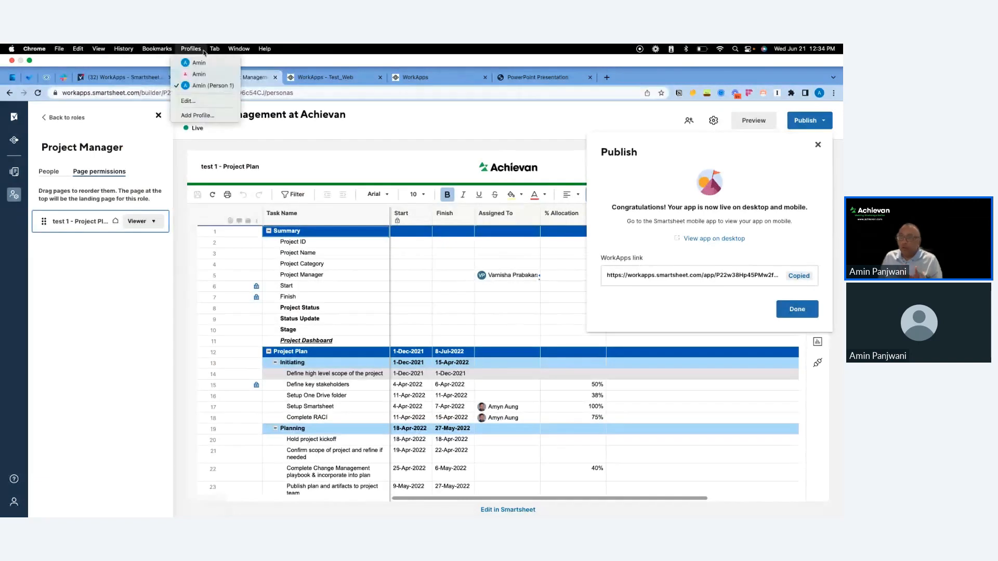
click(606, 77)
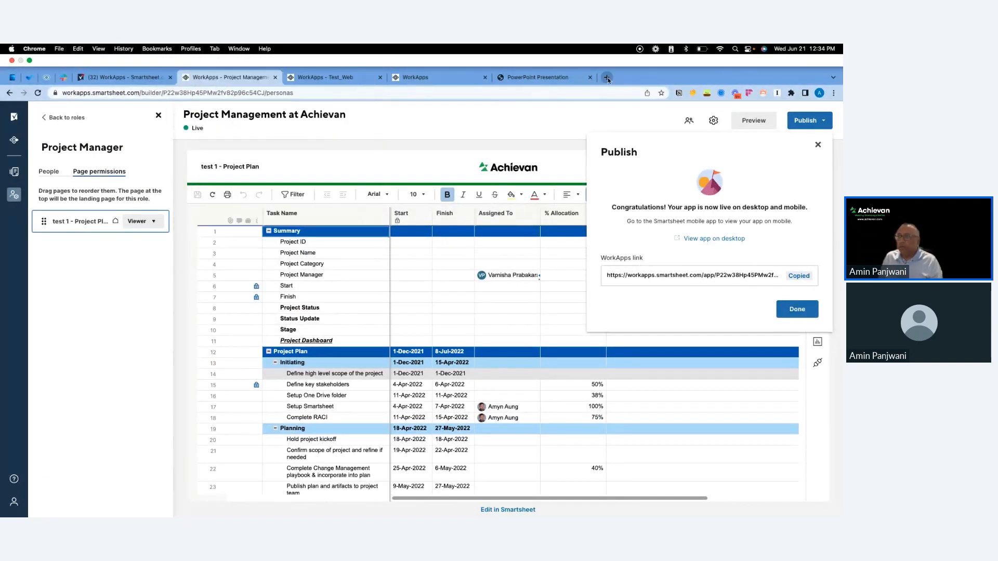
click(607, 77)
key(super+v)
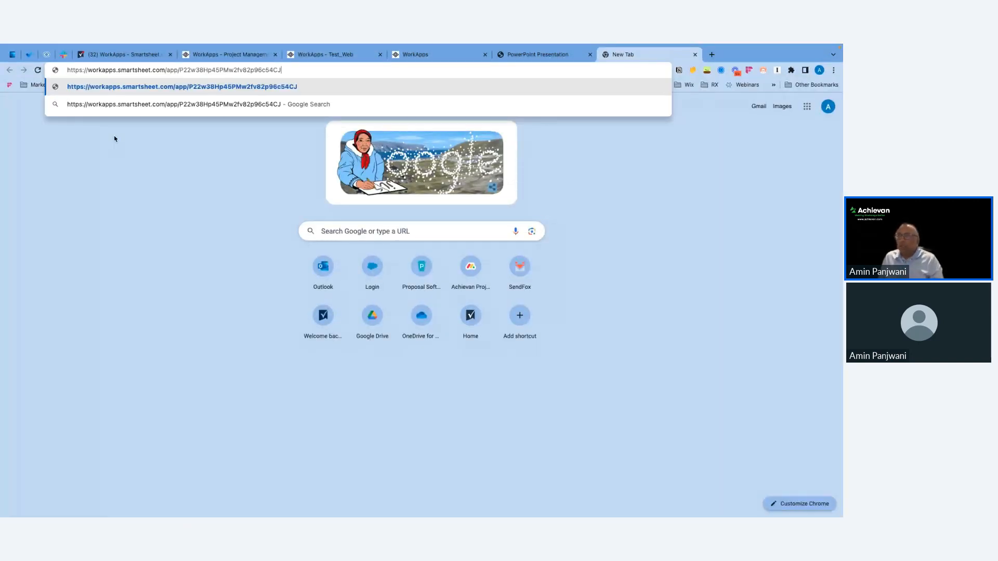
key(Return)
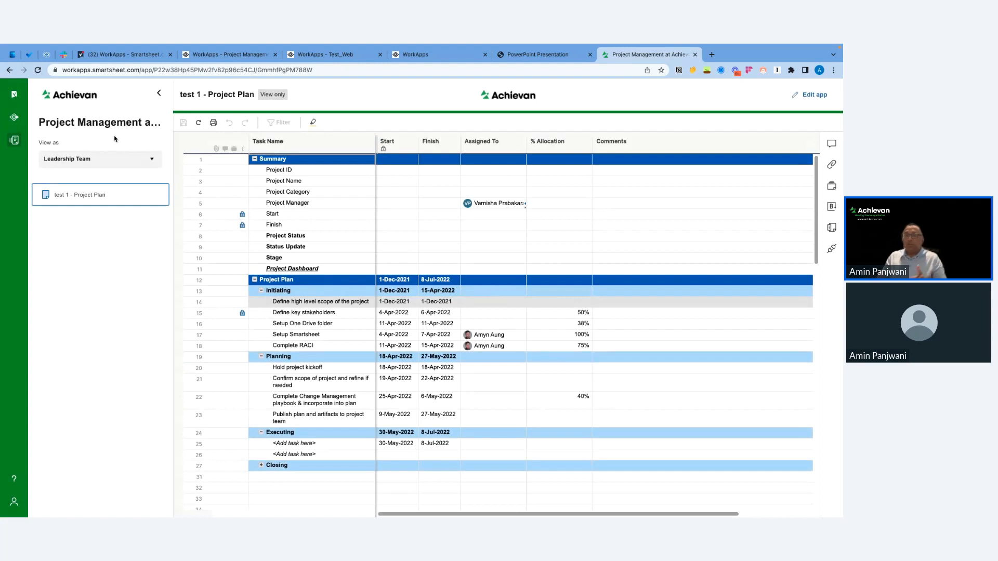
- View the project plan in the live app with its page list collapsed, and go to the WorkApps home page
click(149, 161)
click(149, 161)
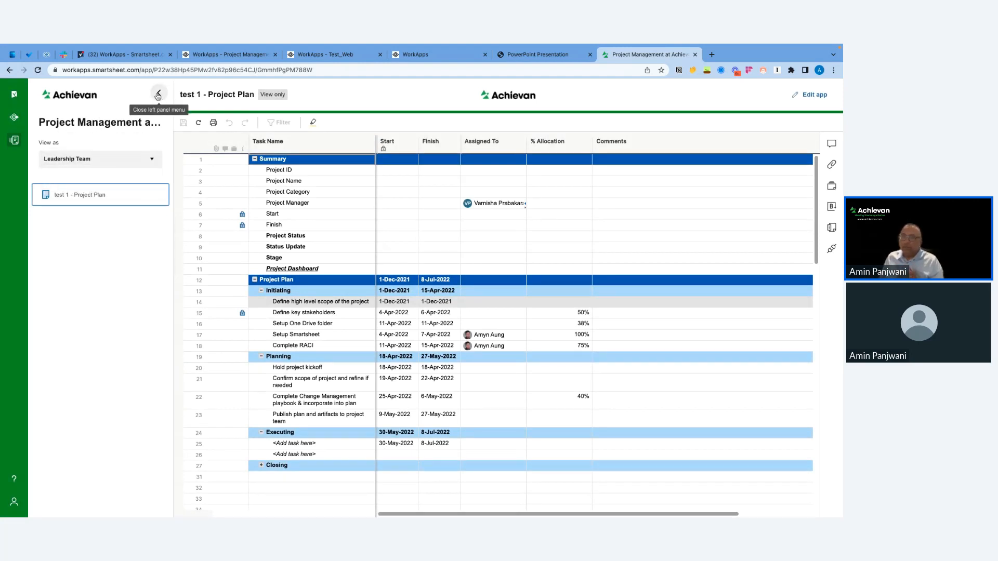
click(158, 95)
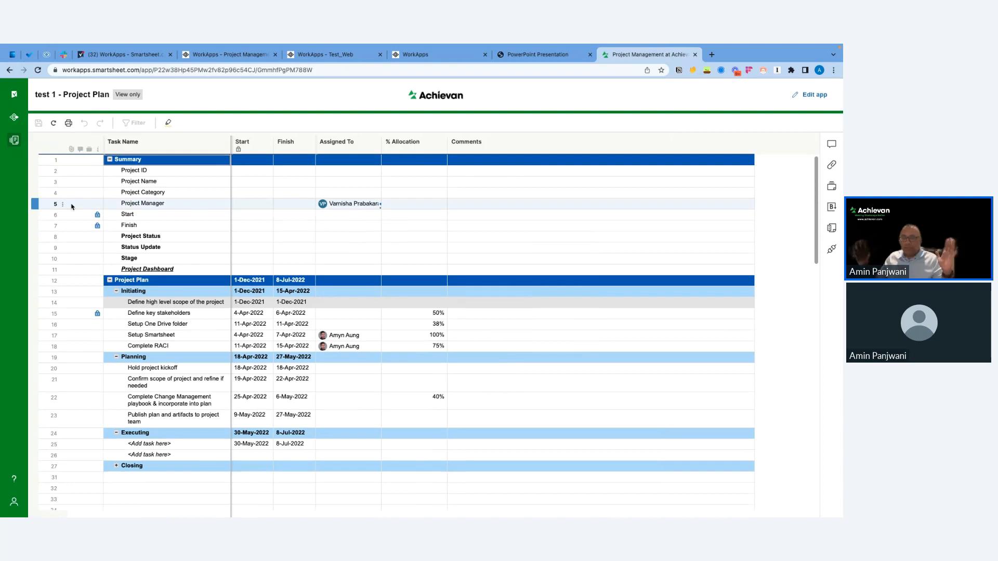
click(15, 118)
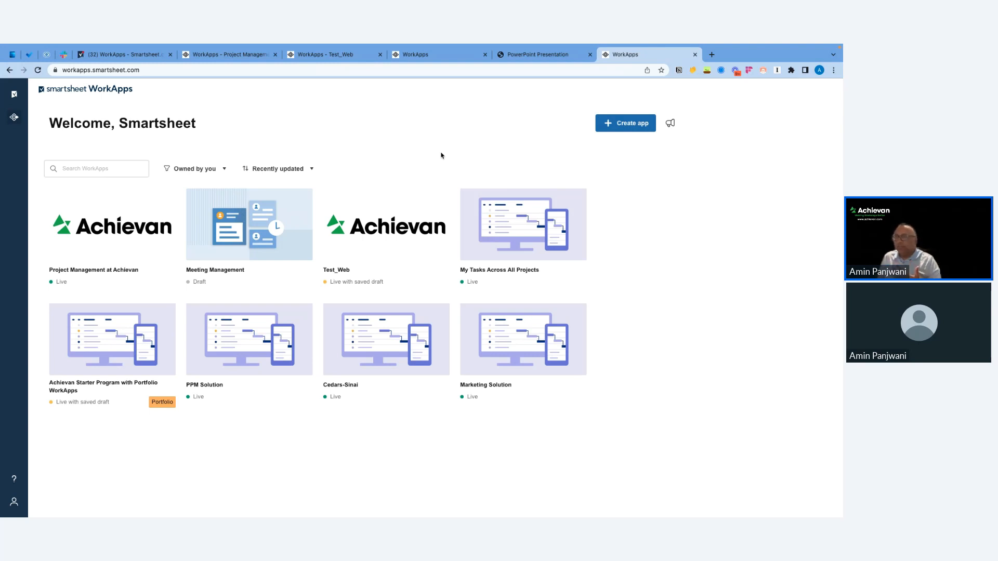
- Return to the "Project Management at Achievan" builder and close the publish confirmation
click(430, 55)
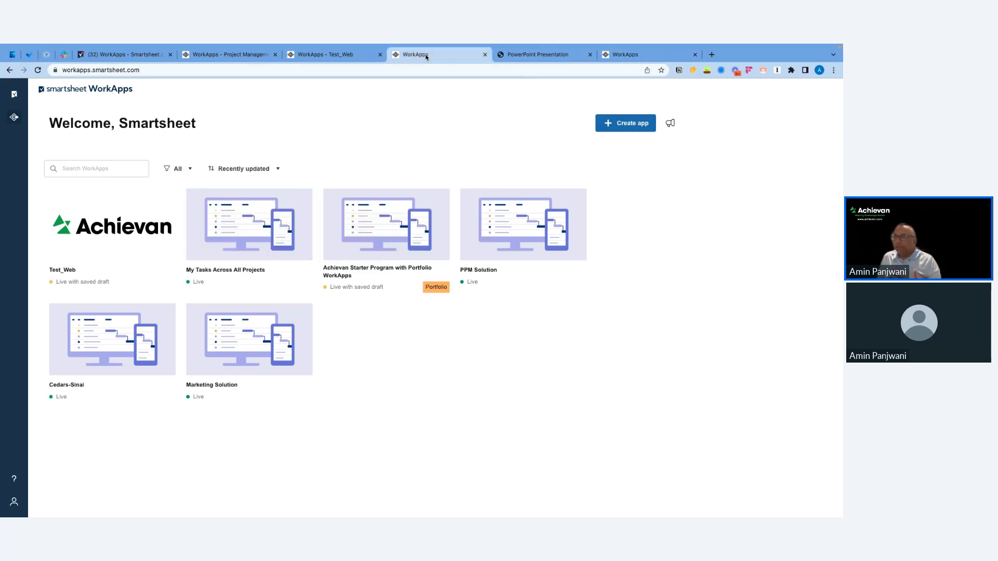
click(241, 54)
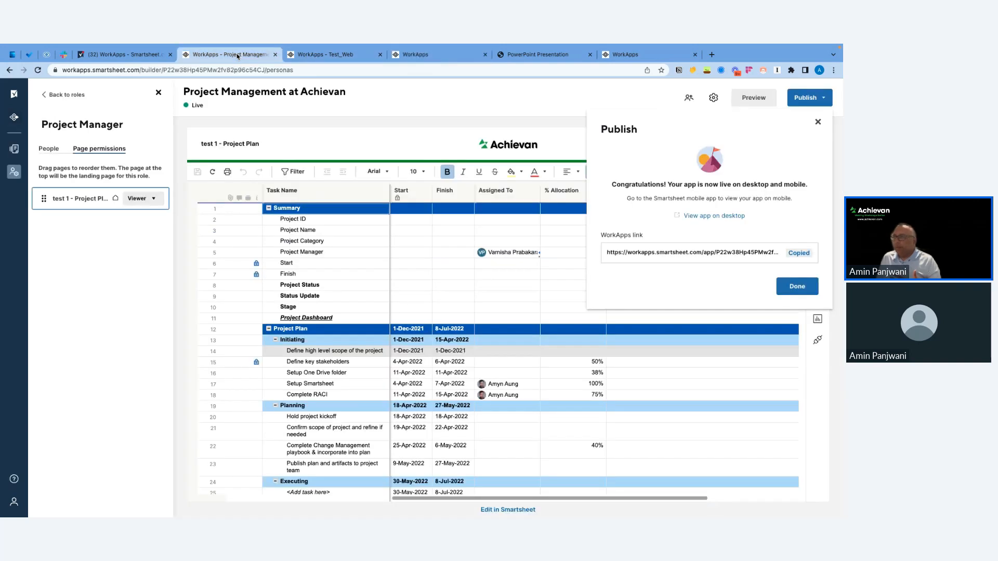
click(817, 121)
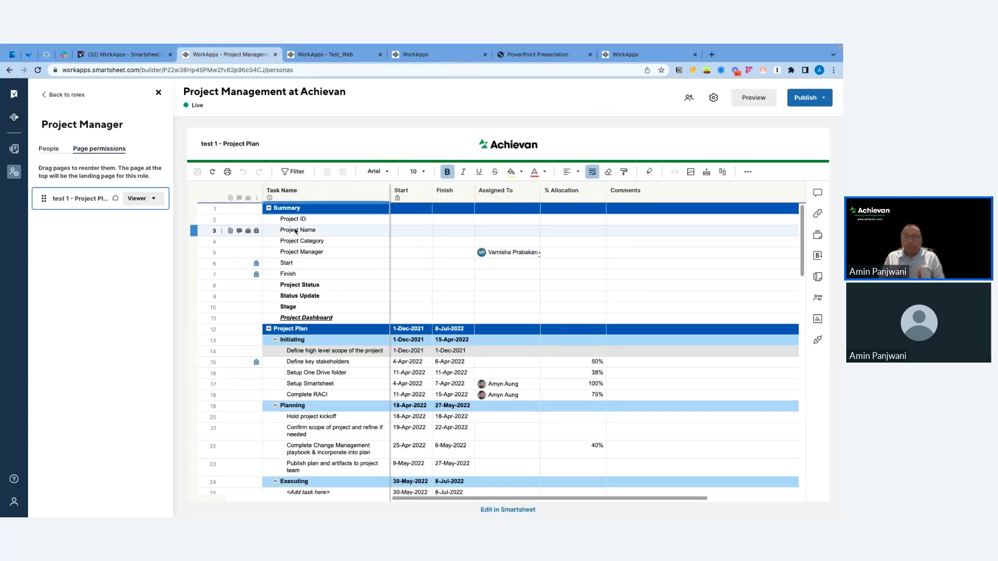